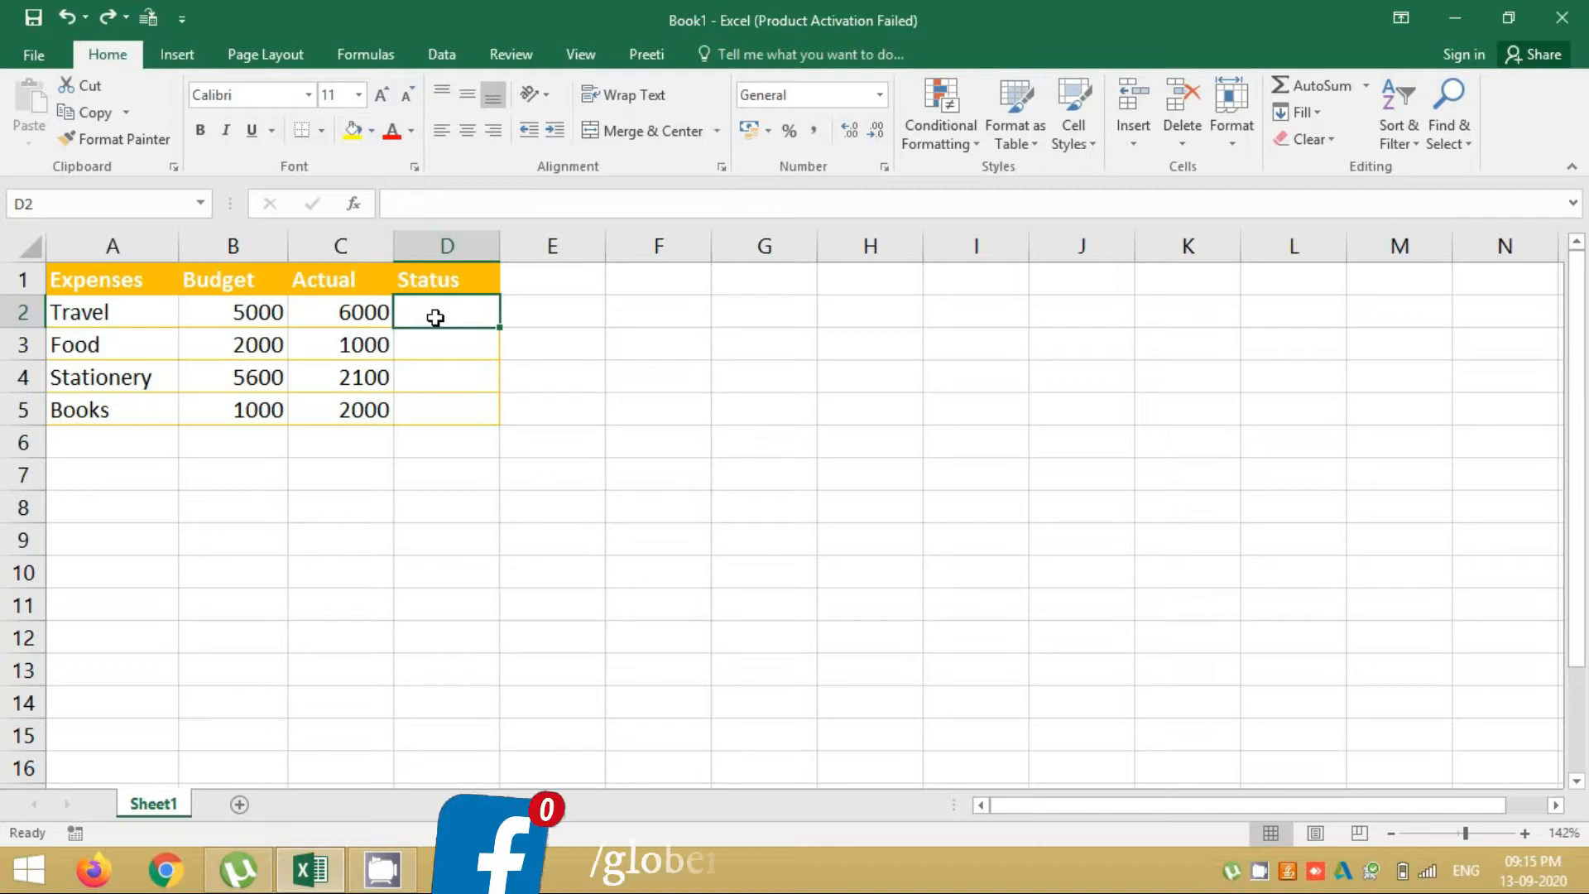
- Start an IF function in D2 with the logical test A2="Food"
type("=if")
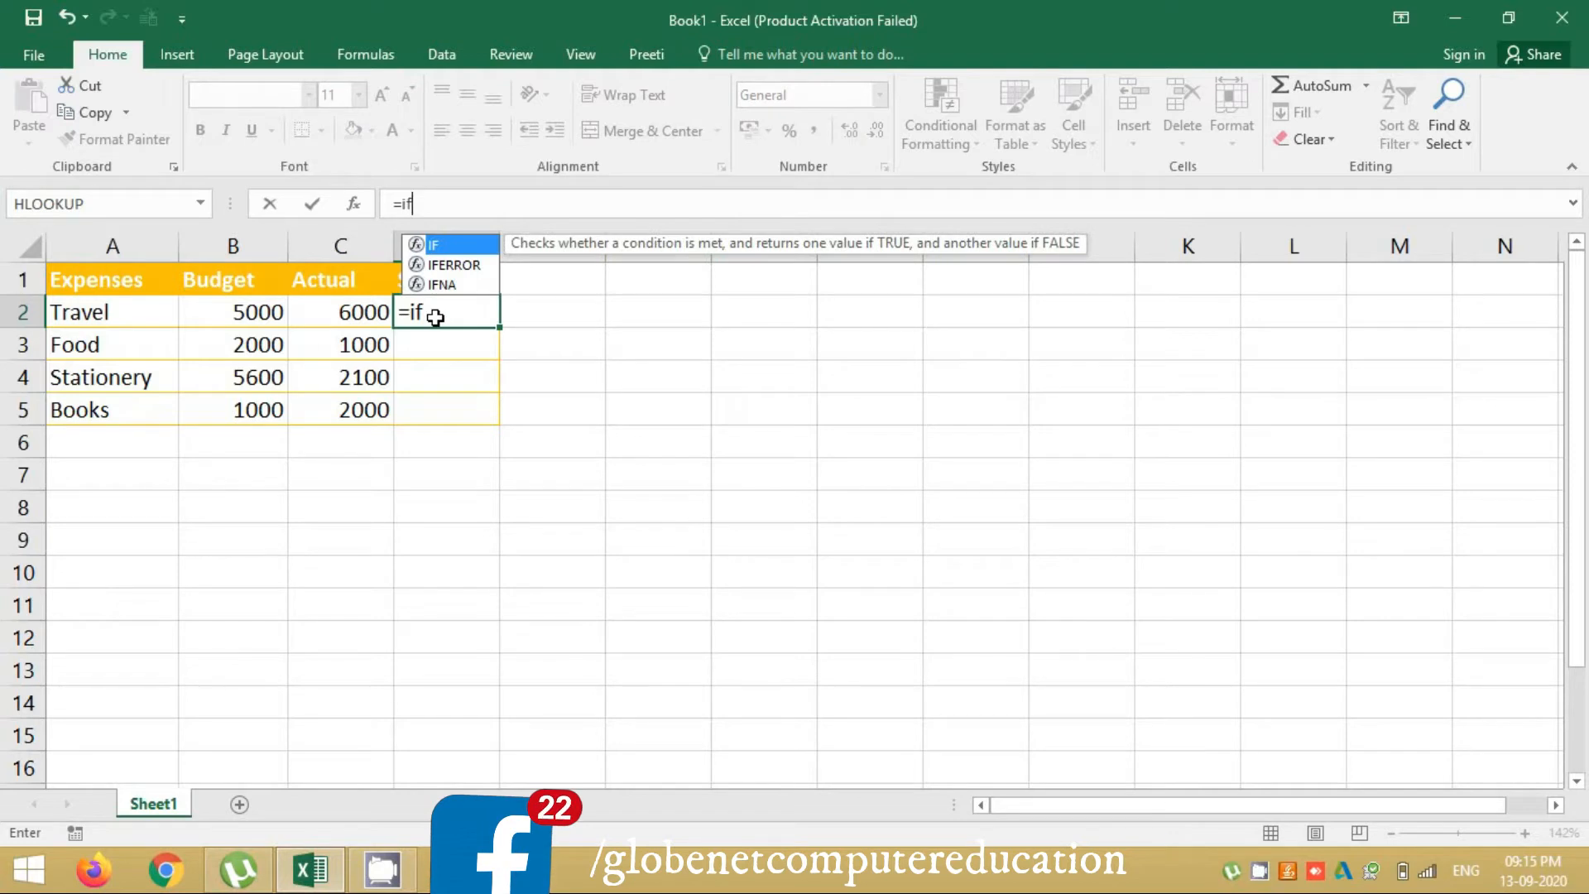
key("Tab")
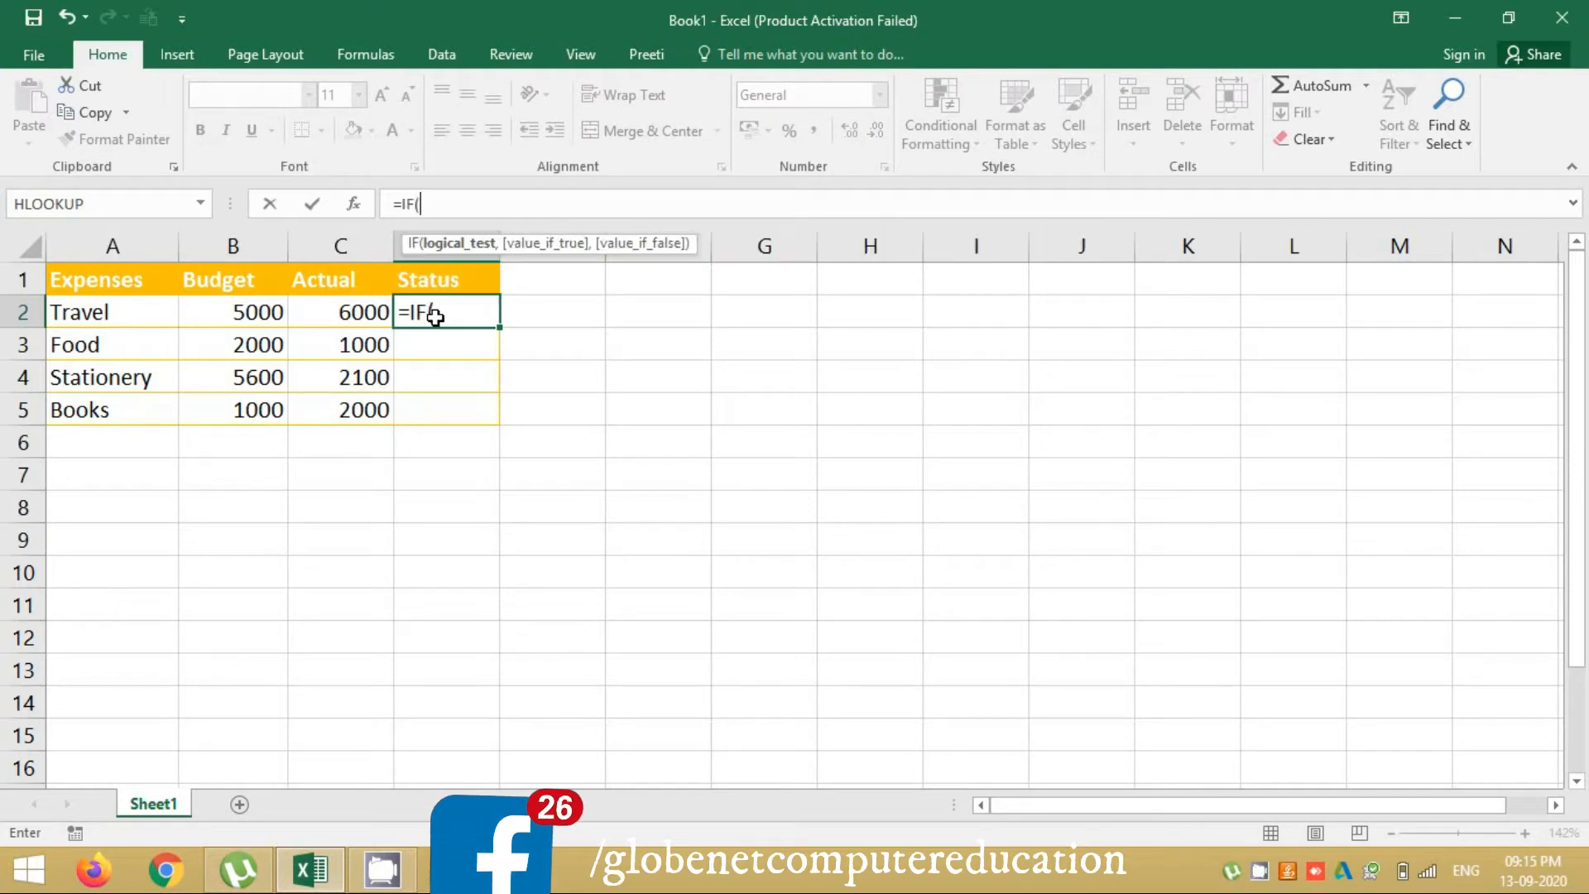
key("ctrl+a")
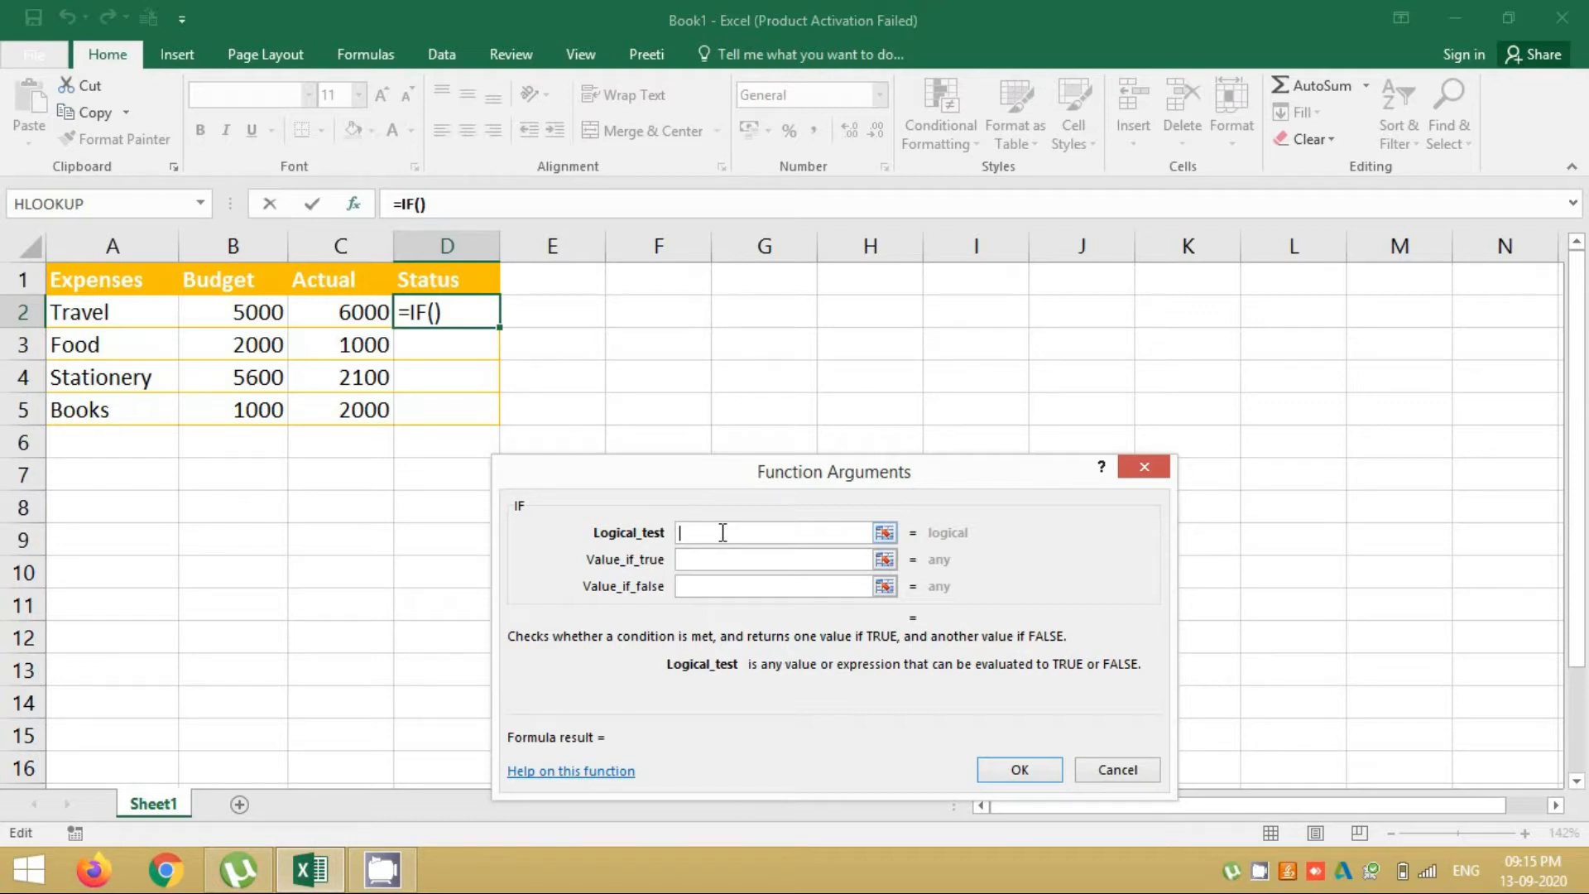
left_click(142, 316)
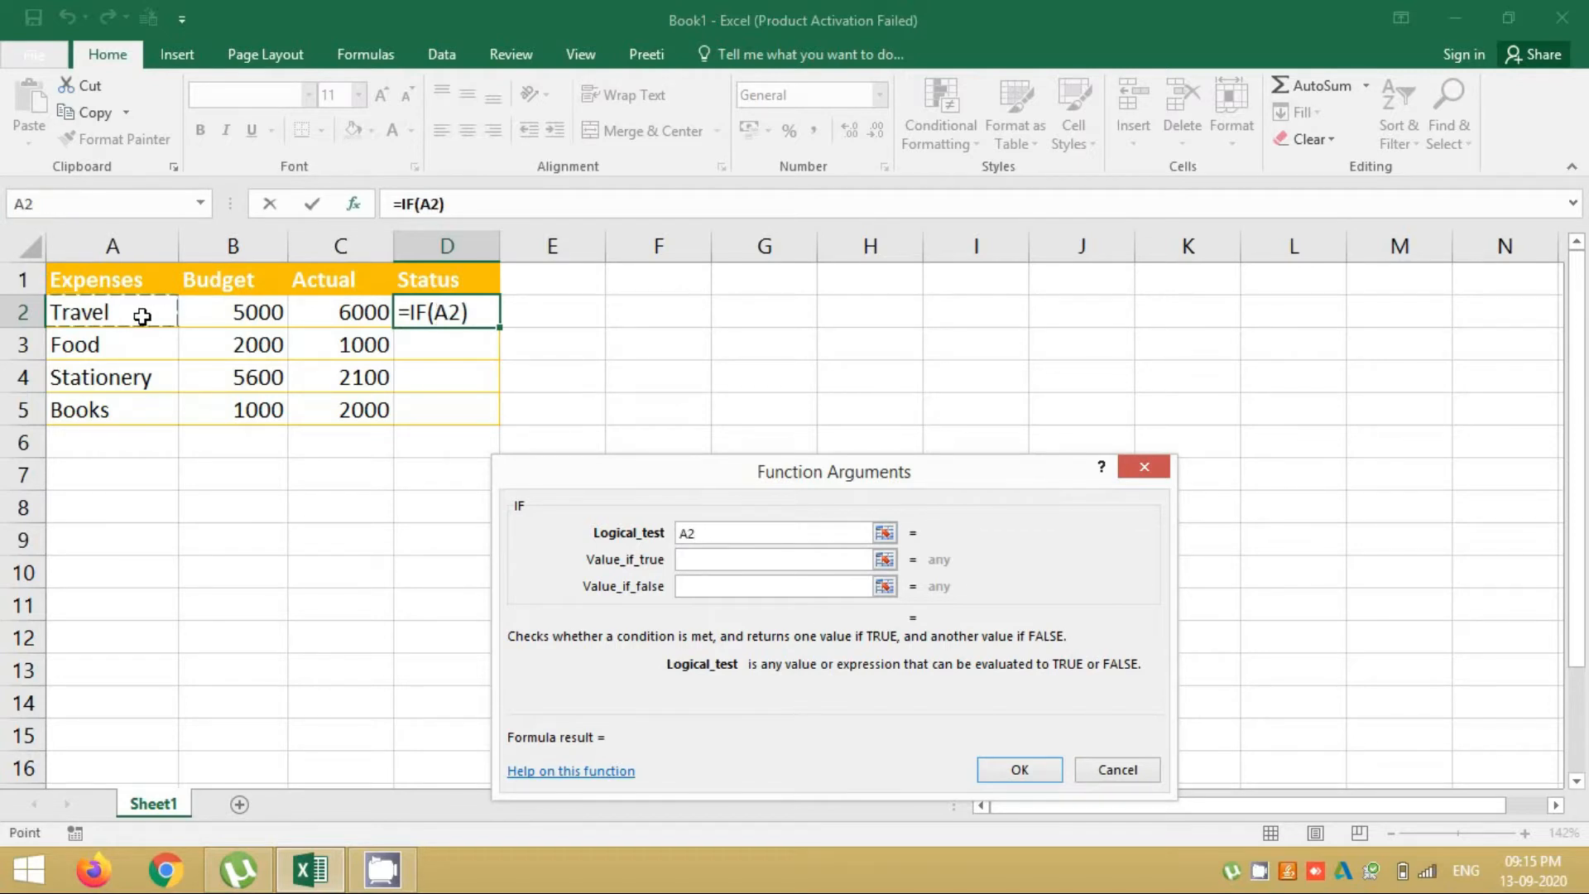
type("=")
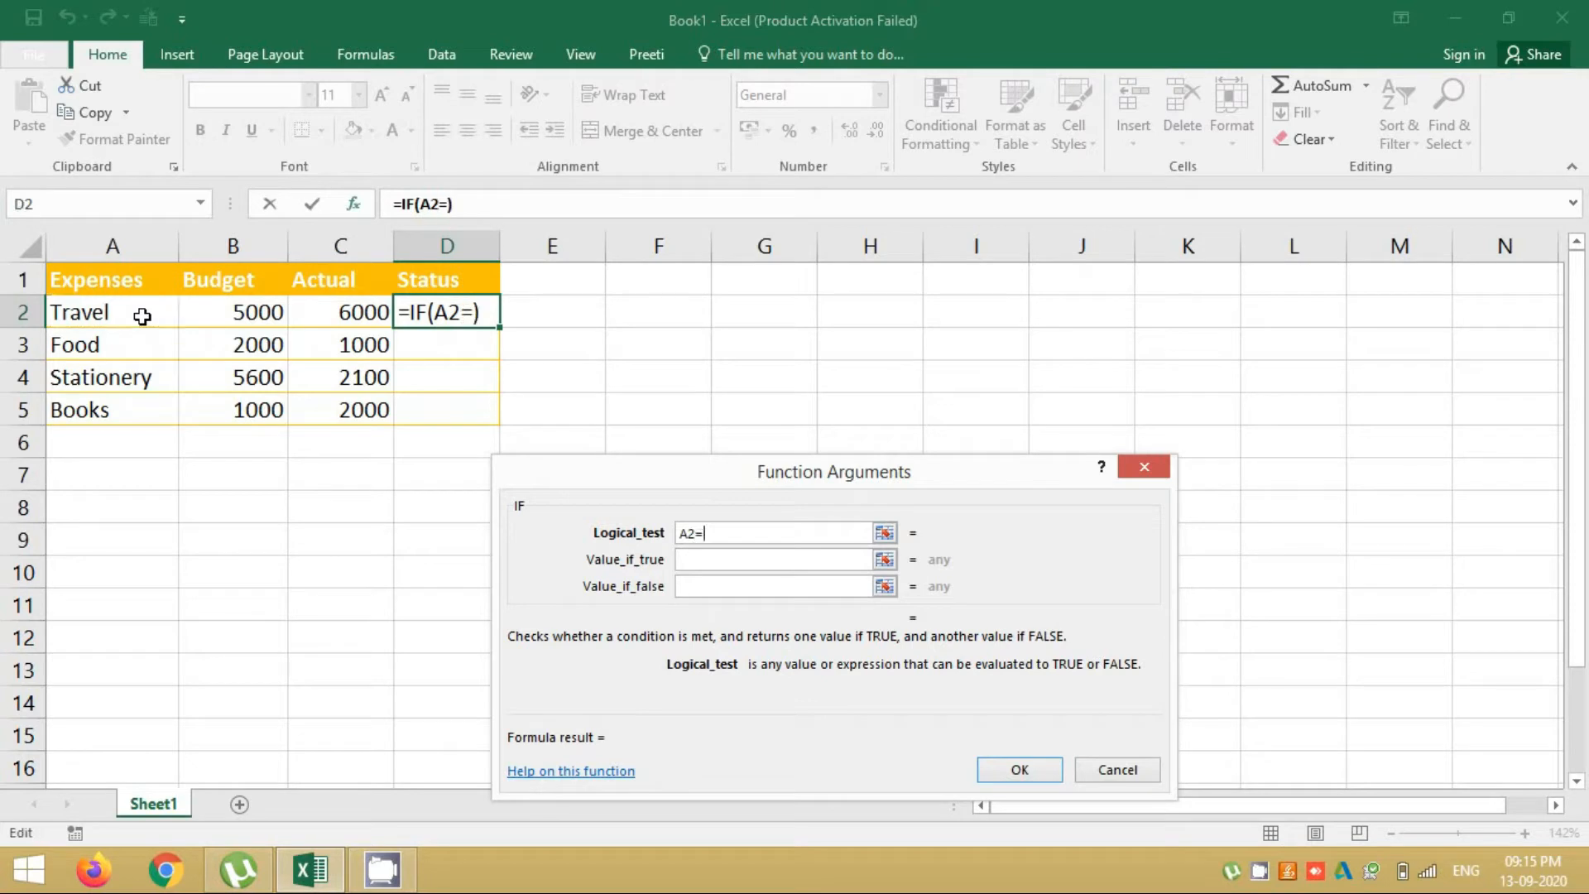
type("\"Foo")
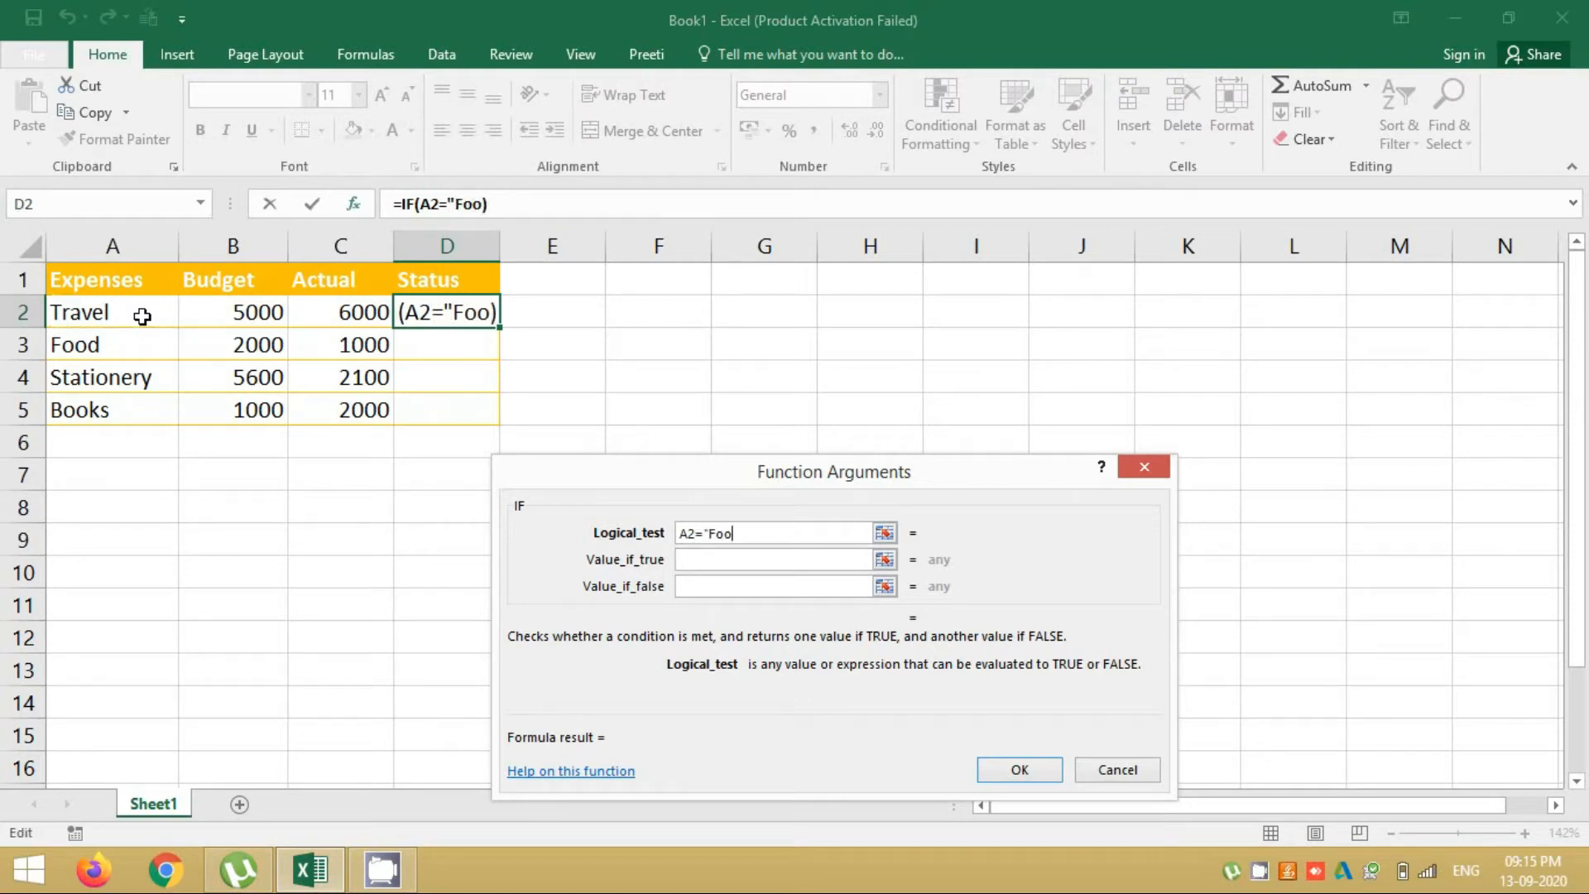
type("d\"")
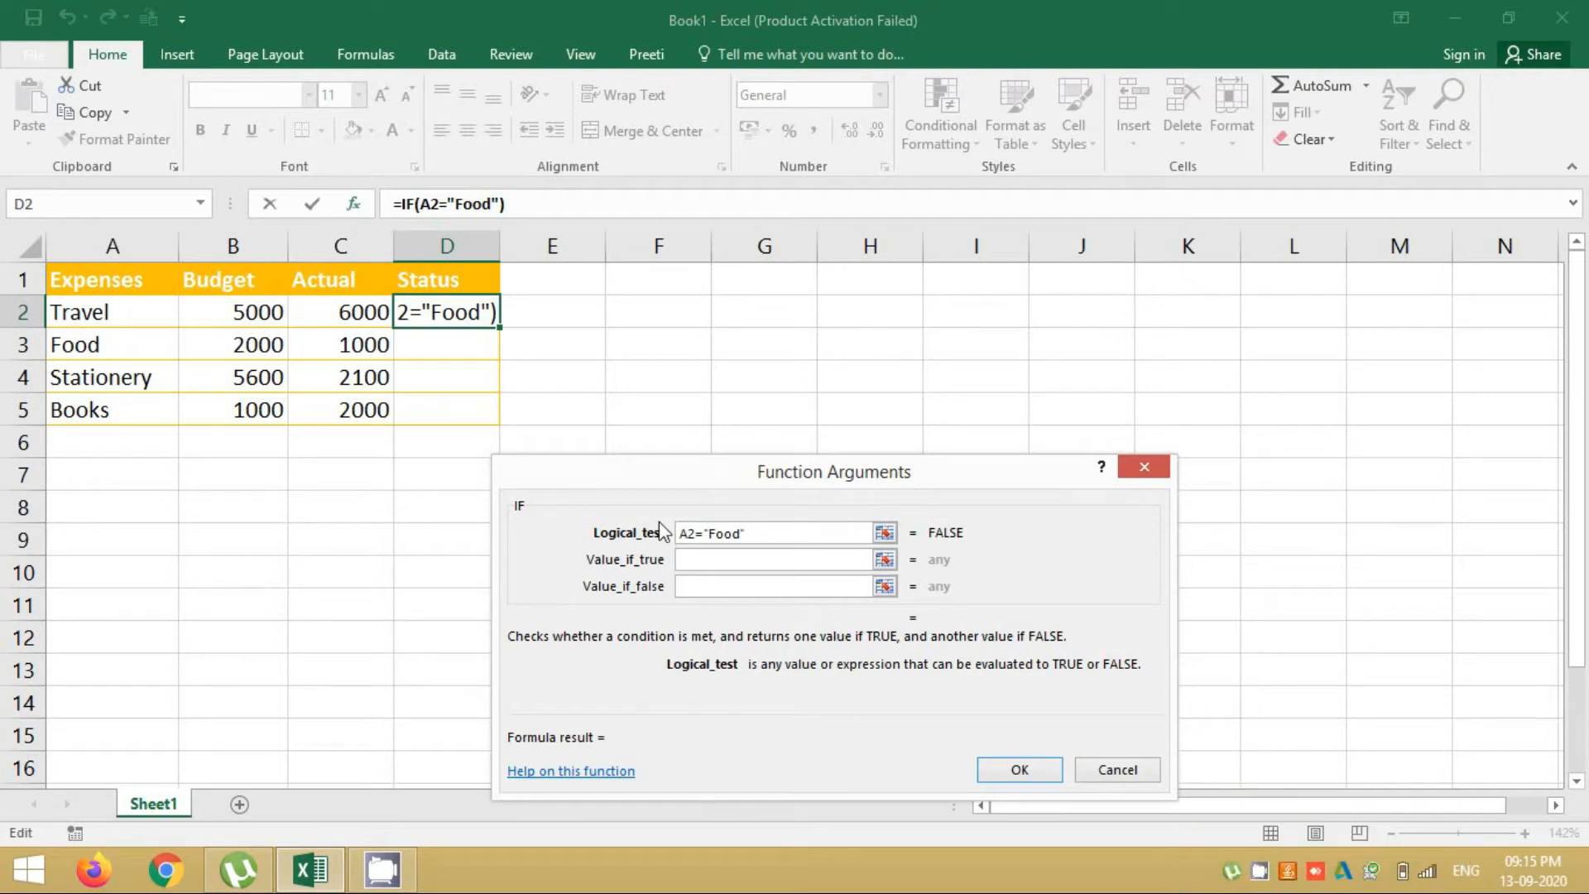
- Set the IF function to return "Yes" when true and "No" when false, and enter it in D2
left_click(686, 561)
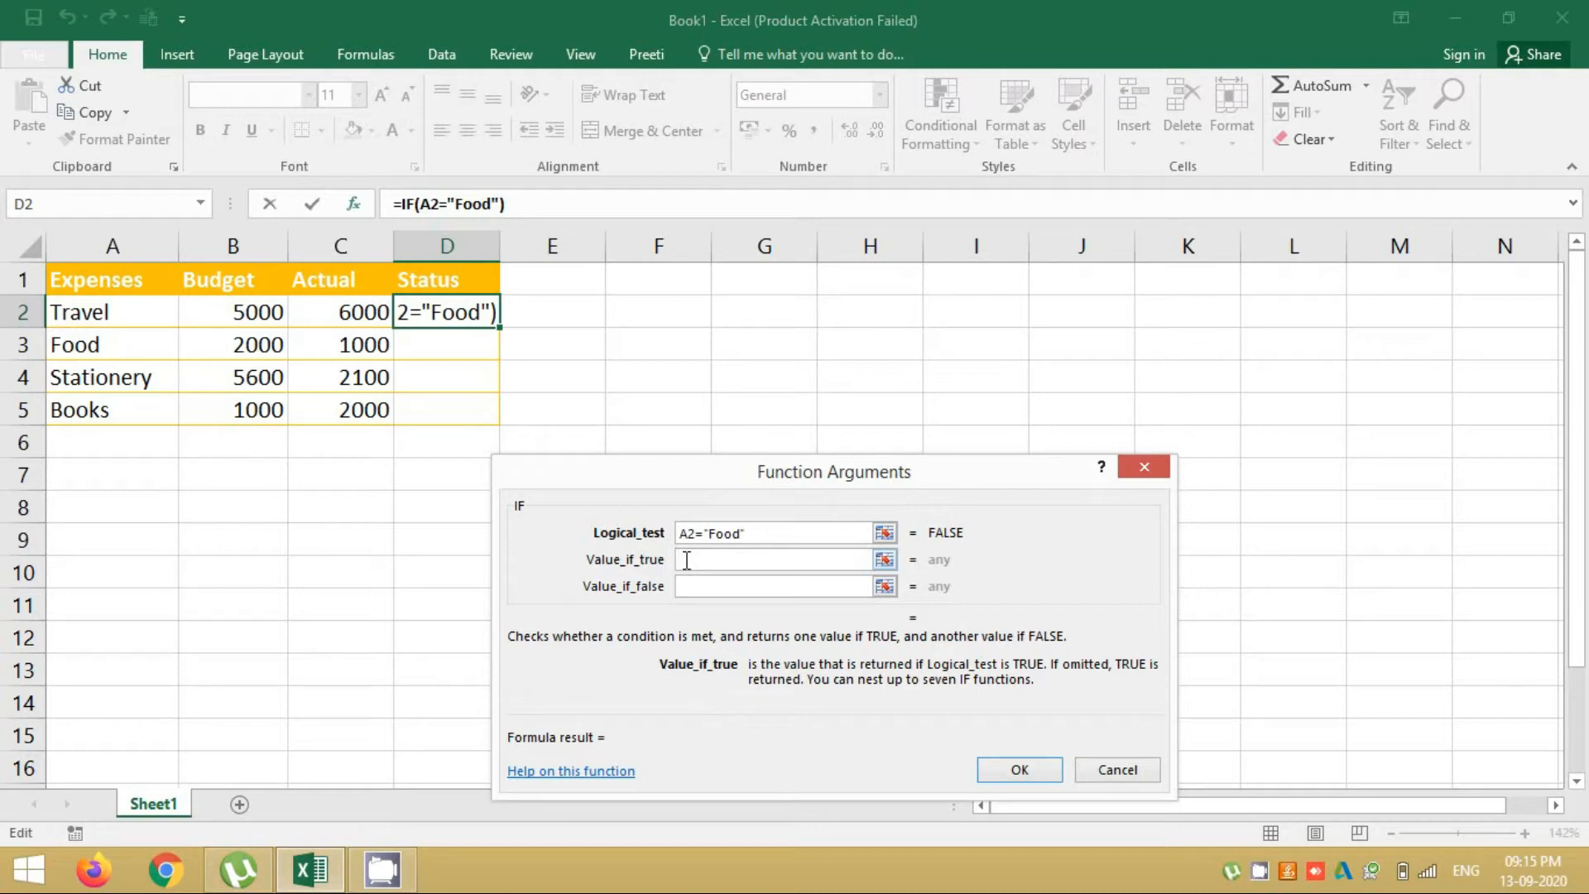
type("\"Yes\"")
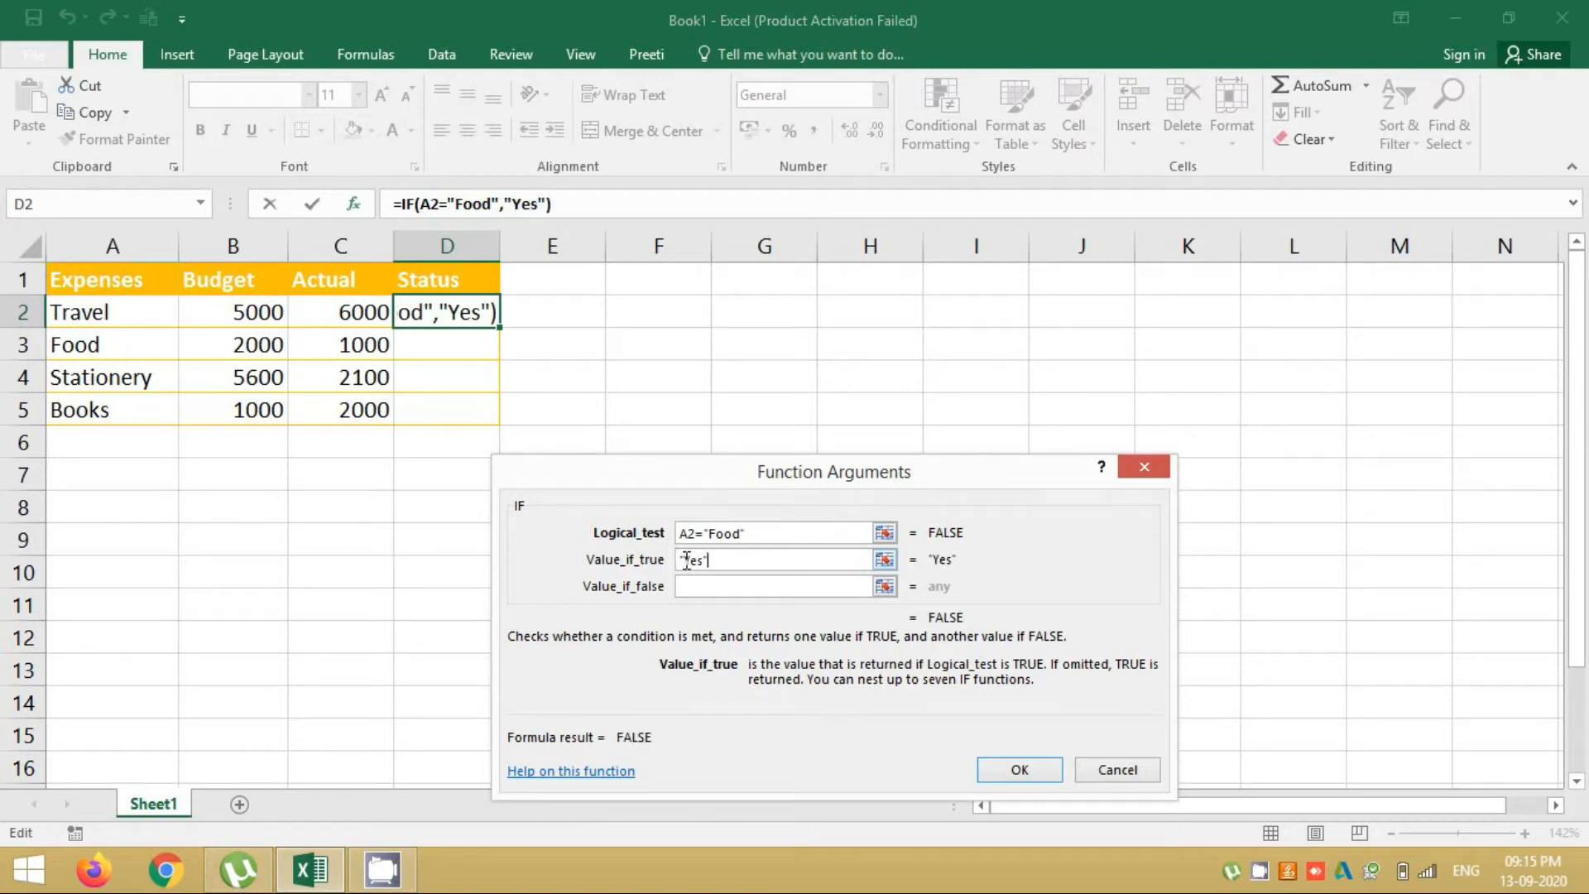
key("Tab")
type("\"No\"")
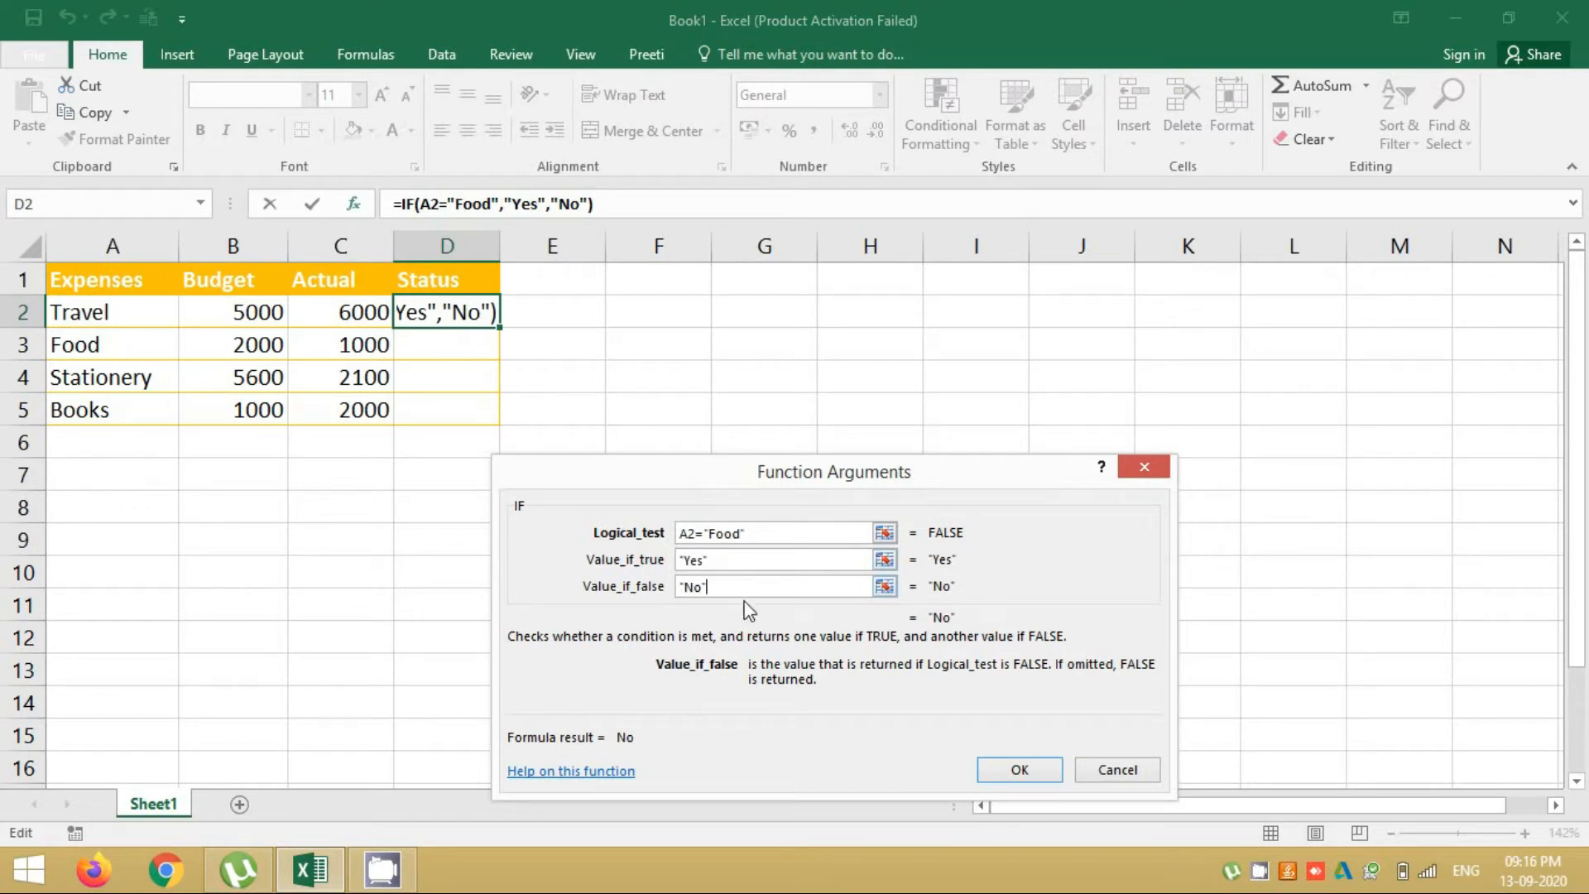
left_click(995, 773)
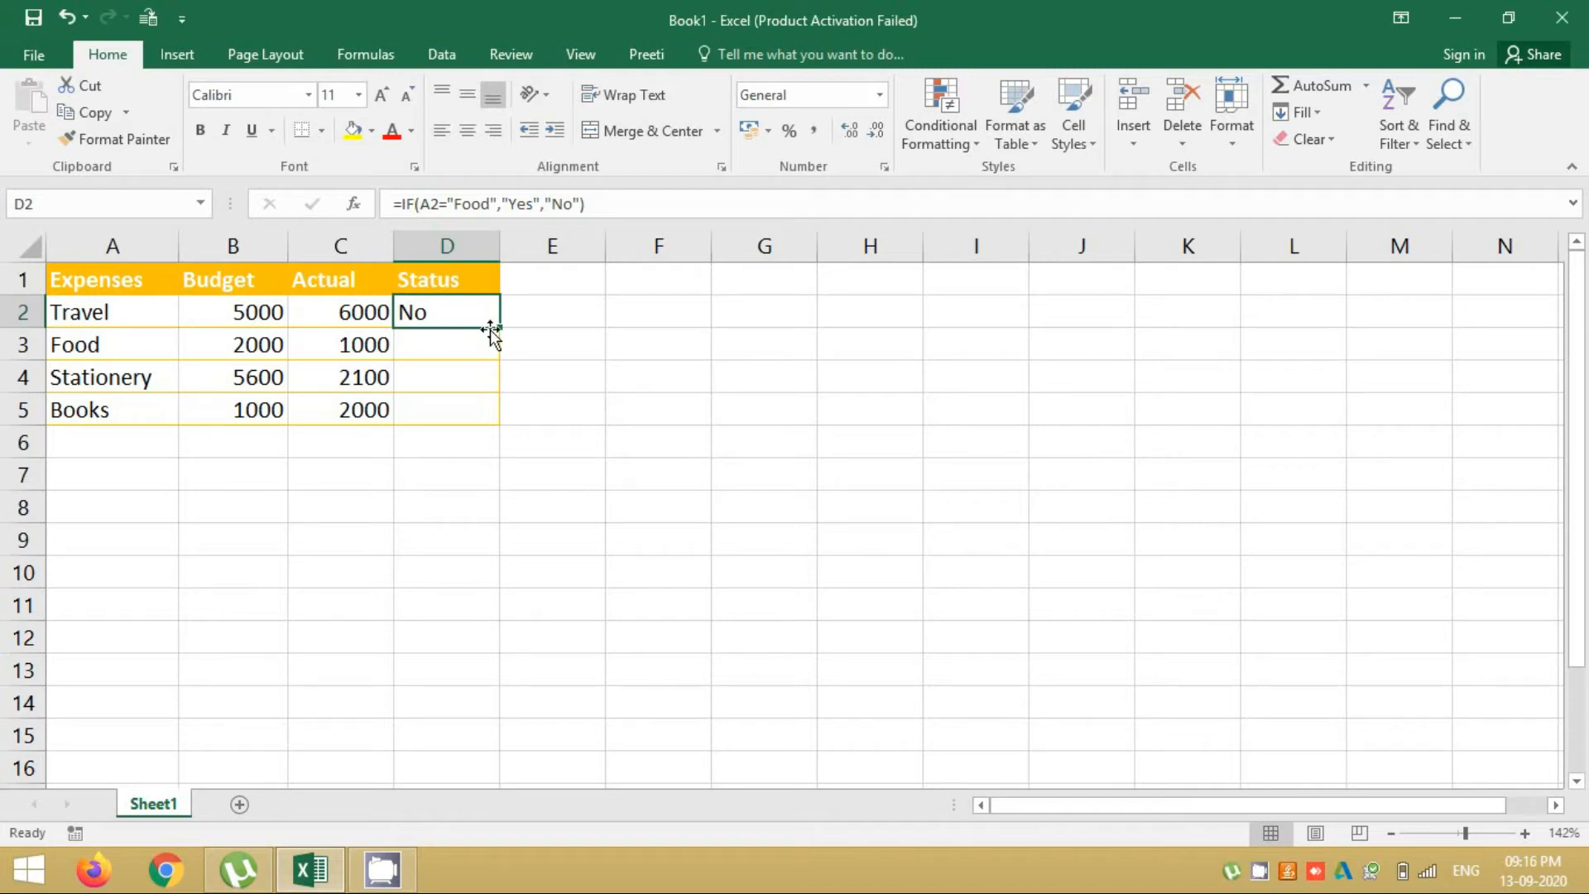
- Fill the D2 formula down through D5 and check the Food row's result against its expense name
left_click_drag(498, 330, 492, 413)
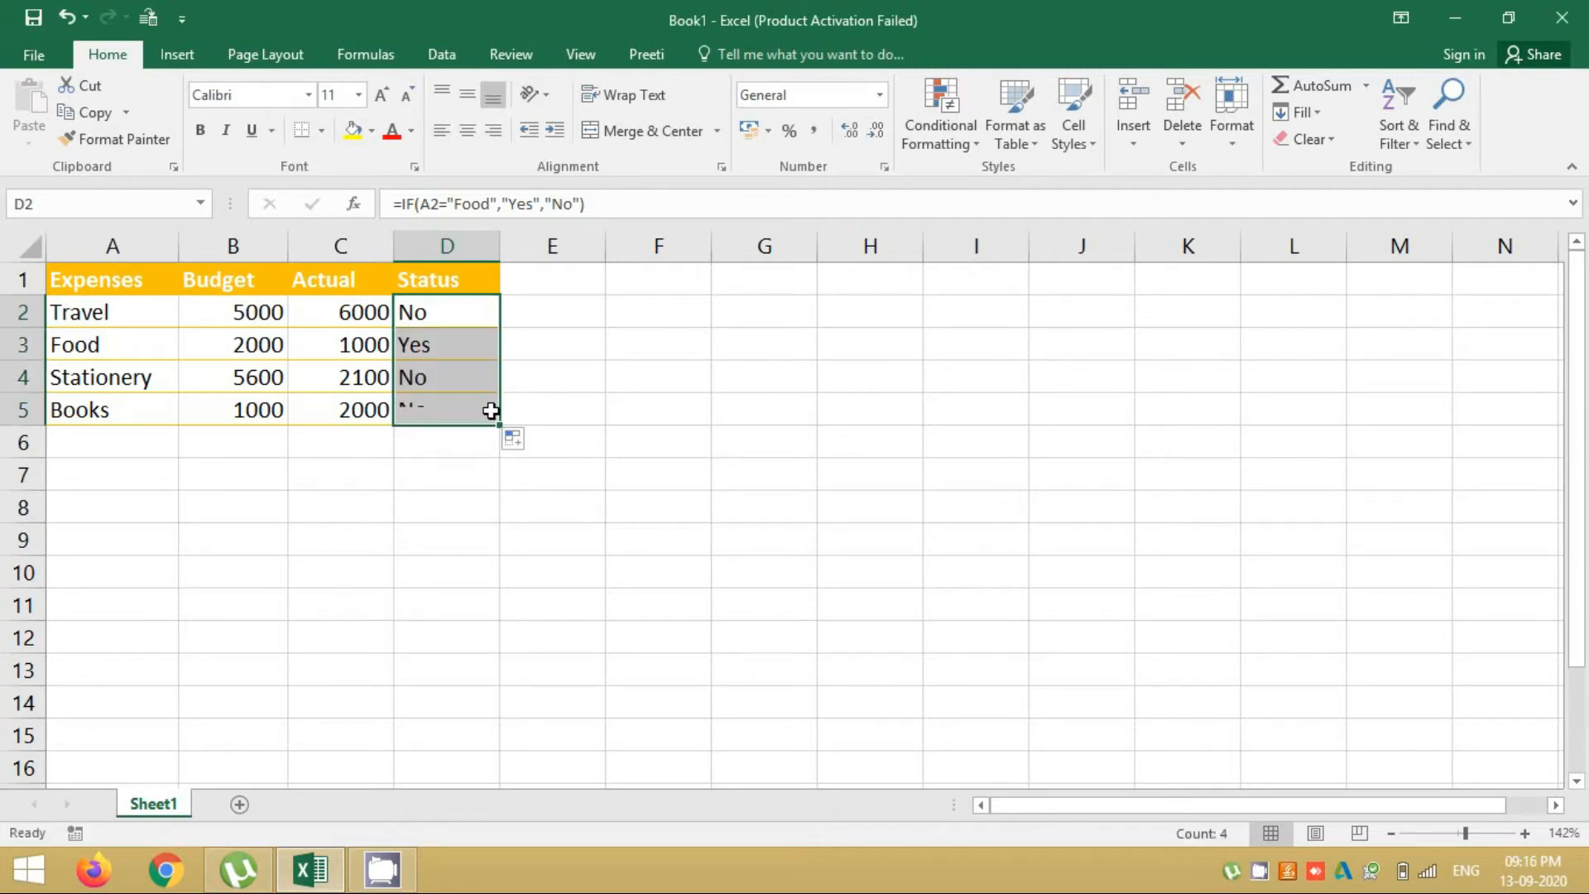
left_click(456, 346)
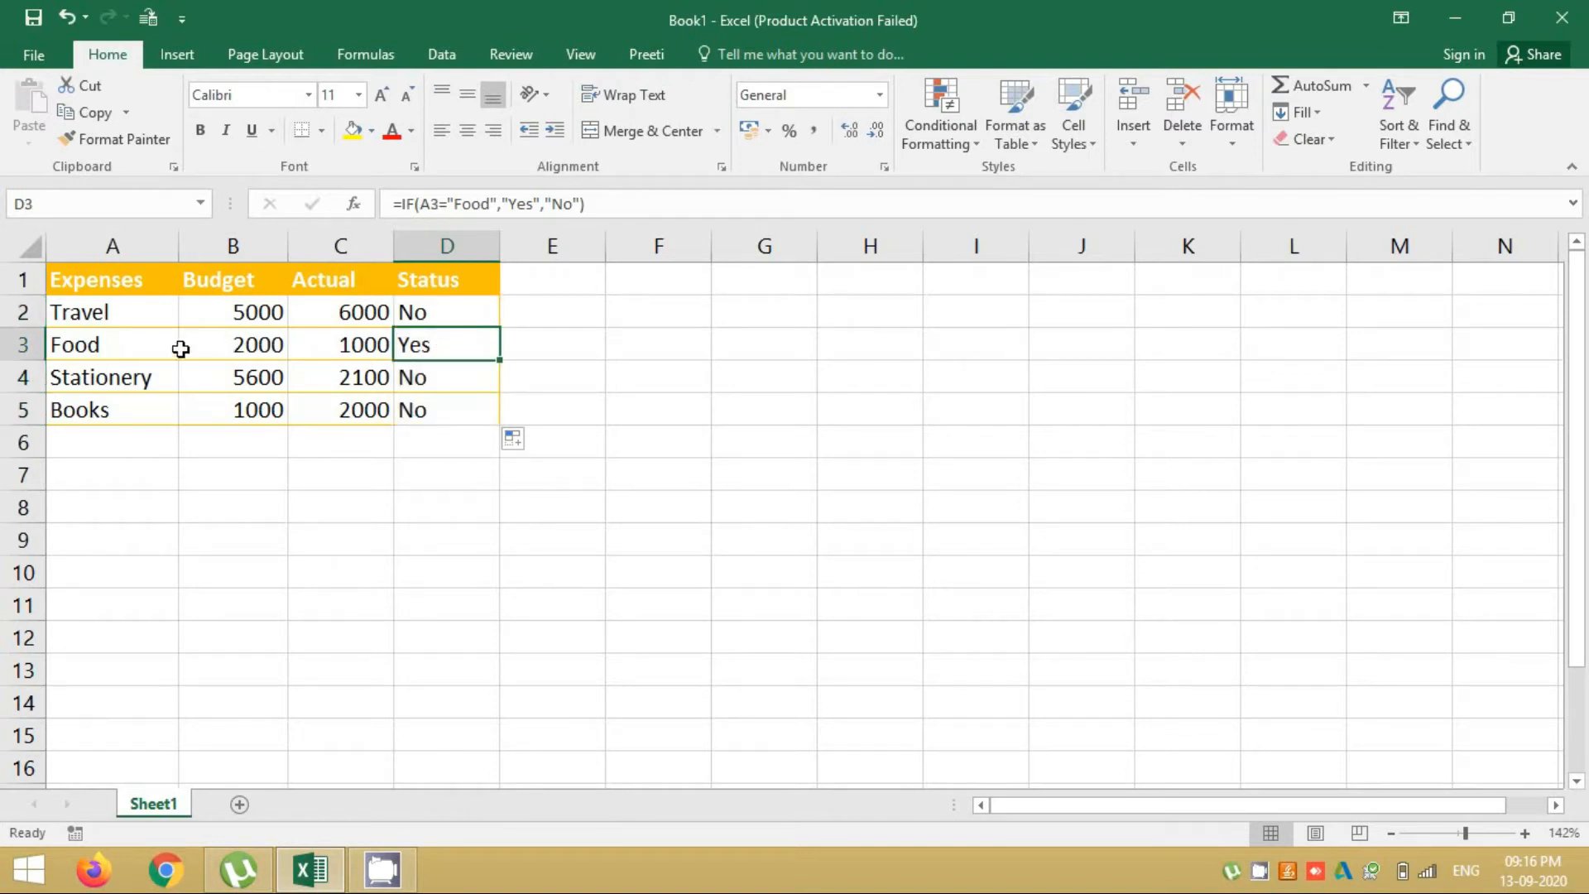
left_click(149, 341)
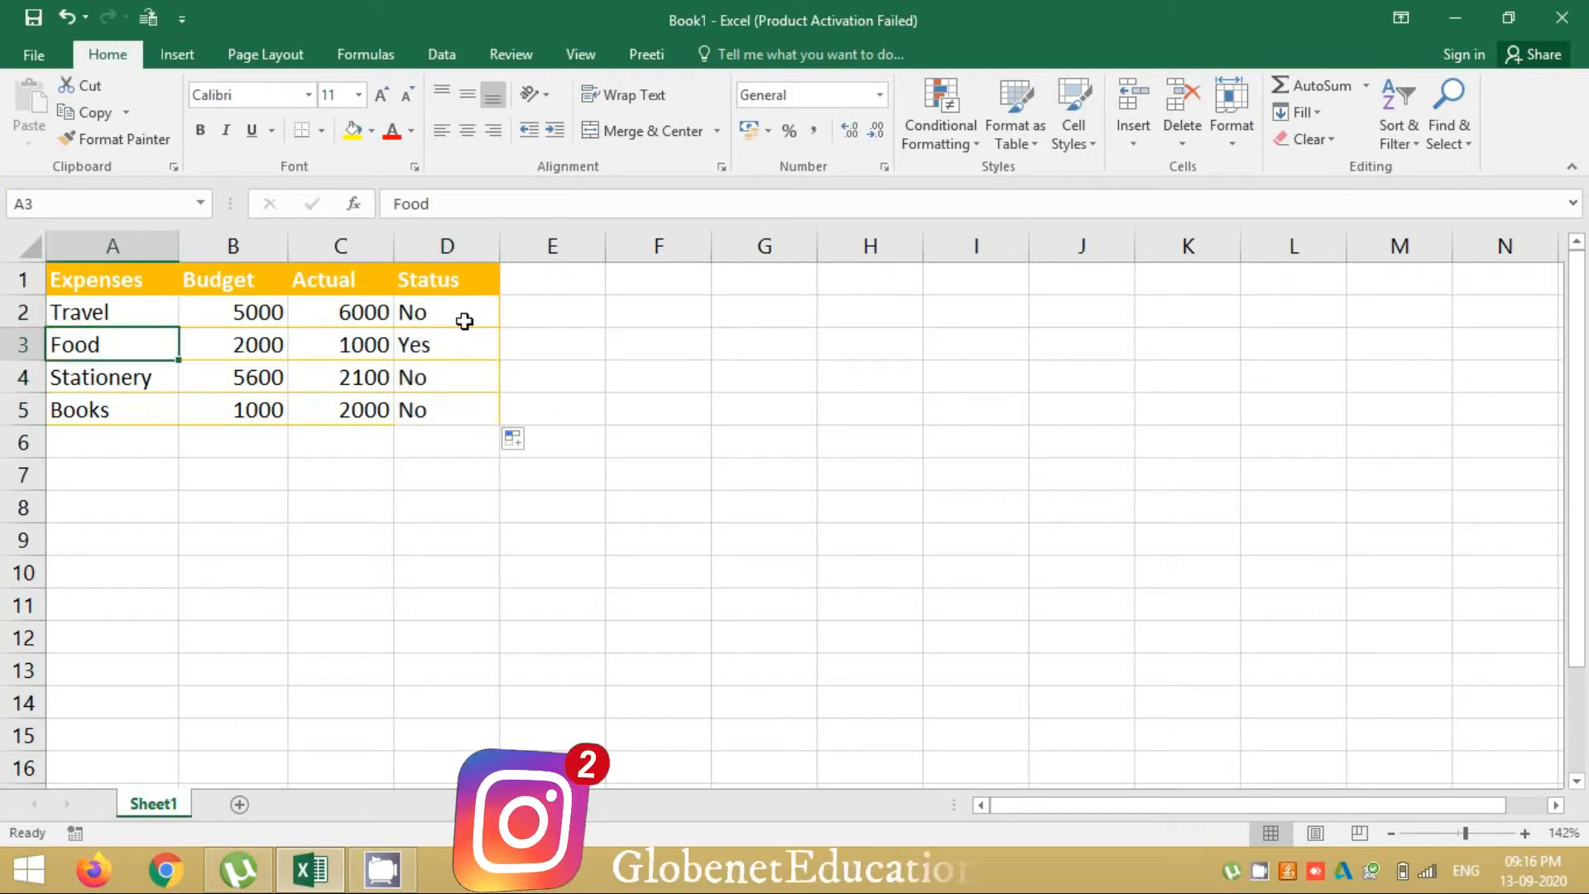
- Clear the formulas from the Status cells D2:D5
left_click(451, 311)
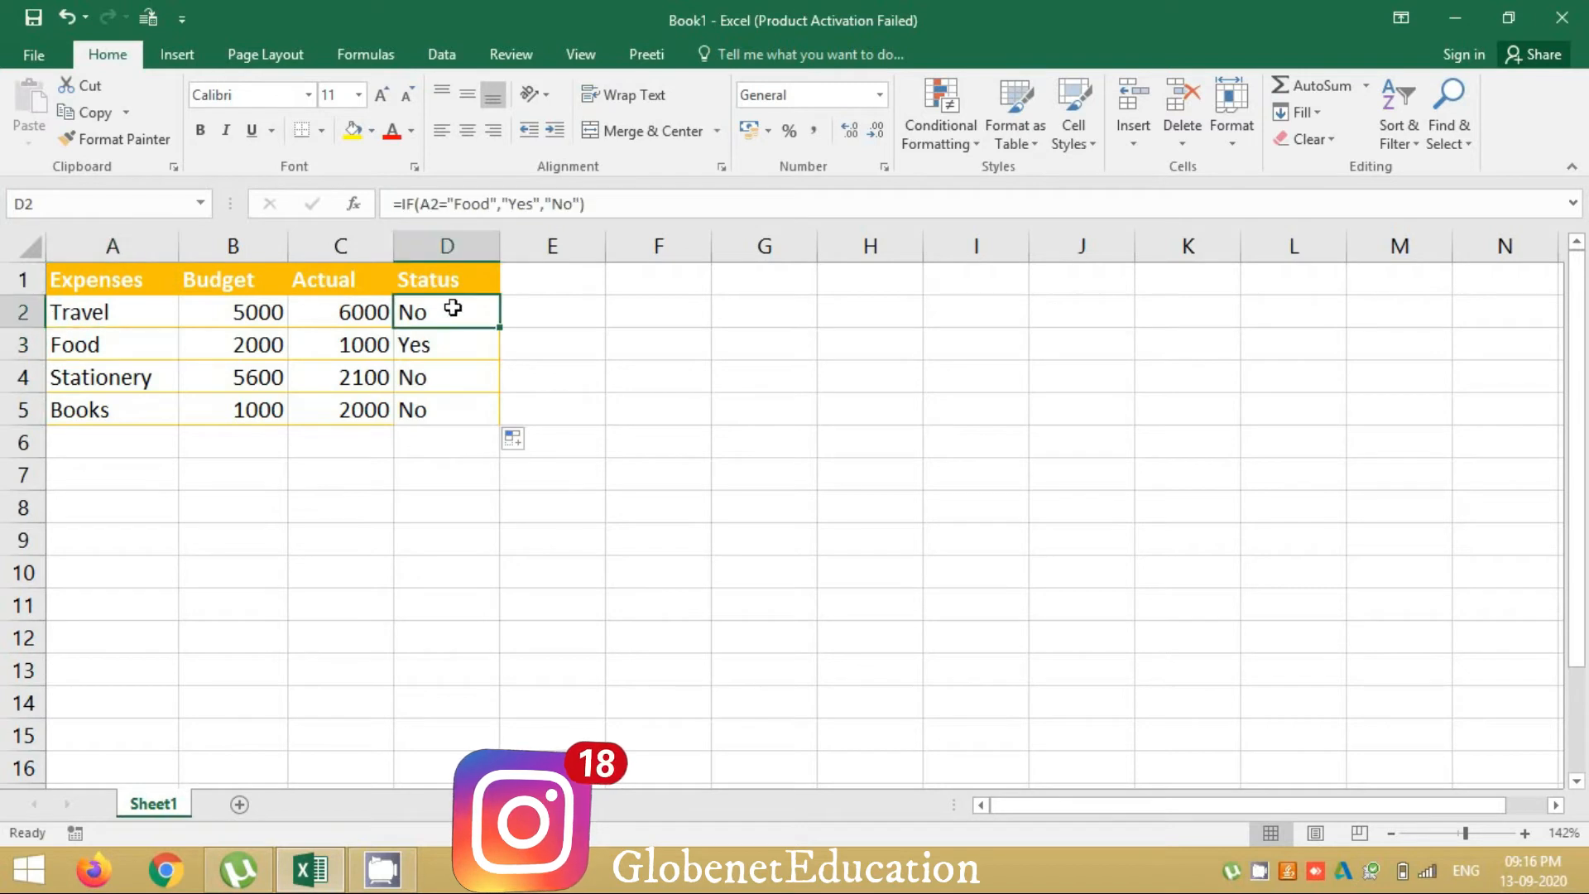
key("ctrl+shift+Down")
key("Delete")
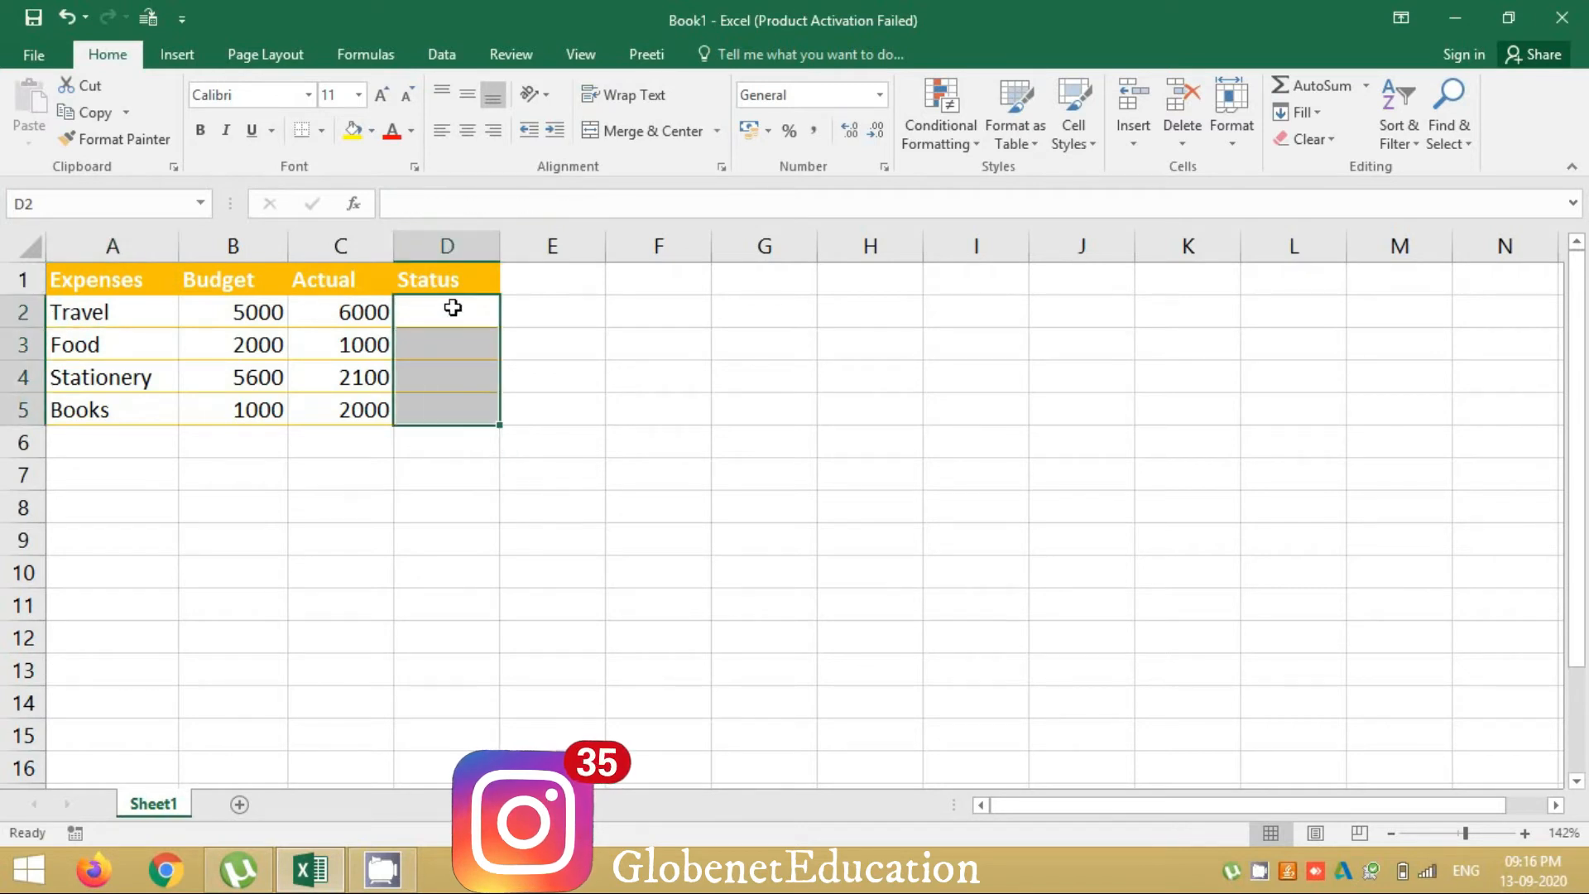
- Start an IF function in D2 with the logical test C2>=B2, comparing actual with budget
key("Up")
left_click(453, 308)
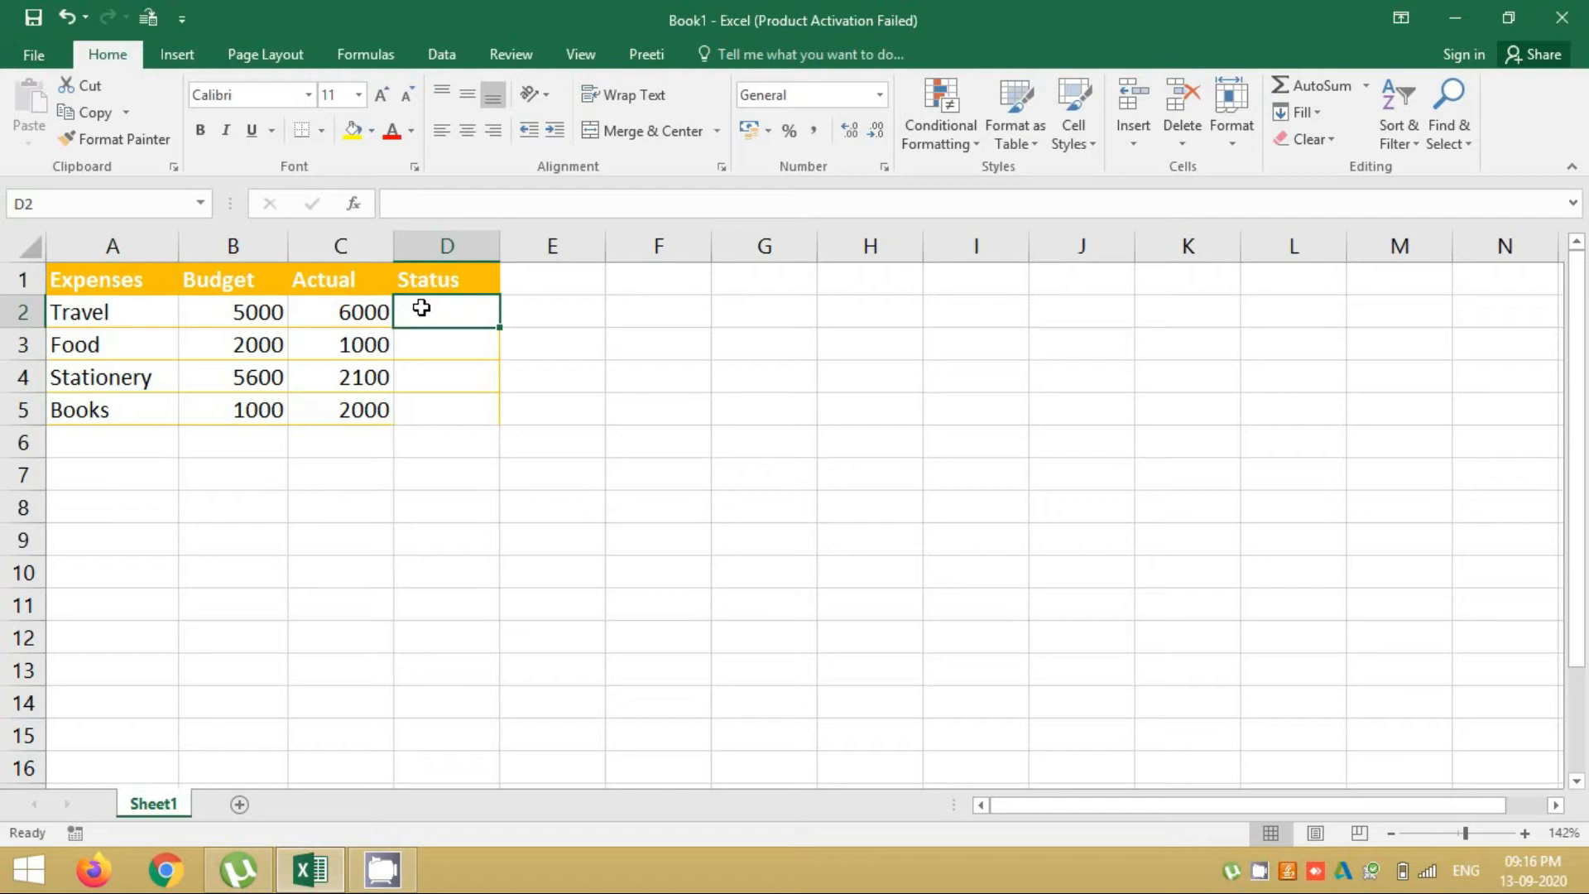
type("=if")
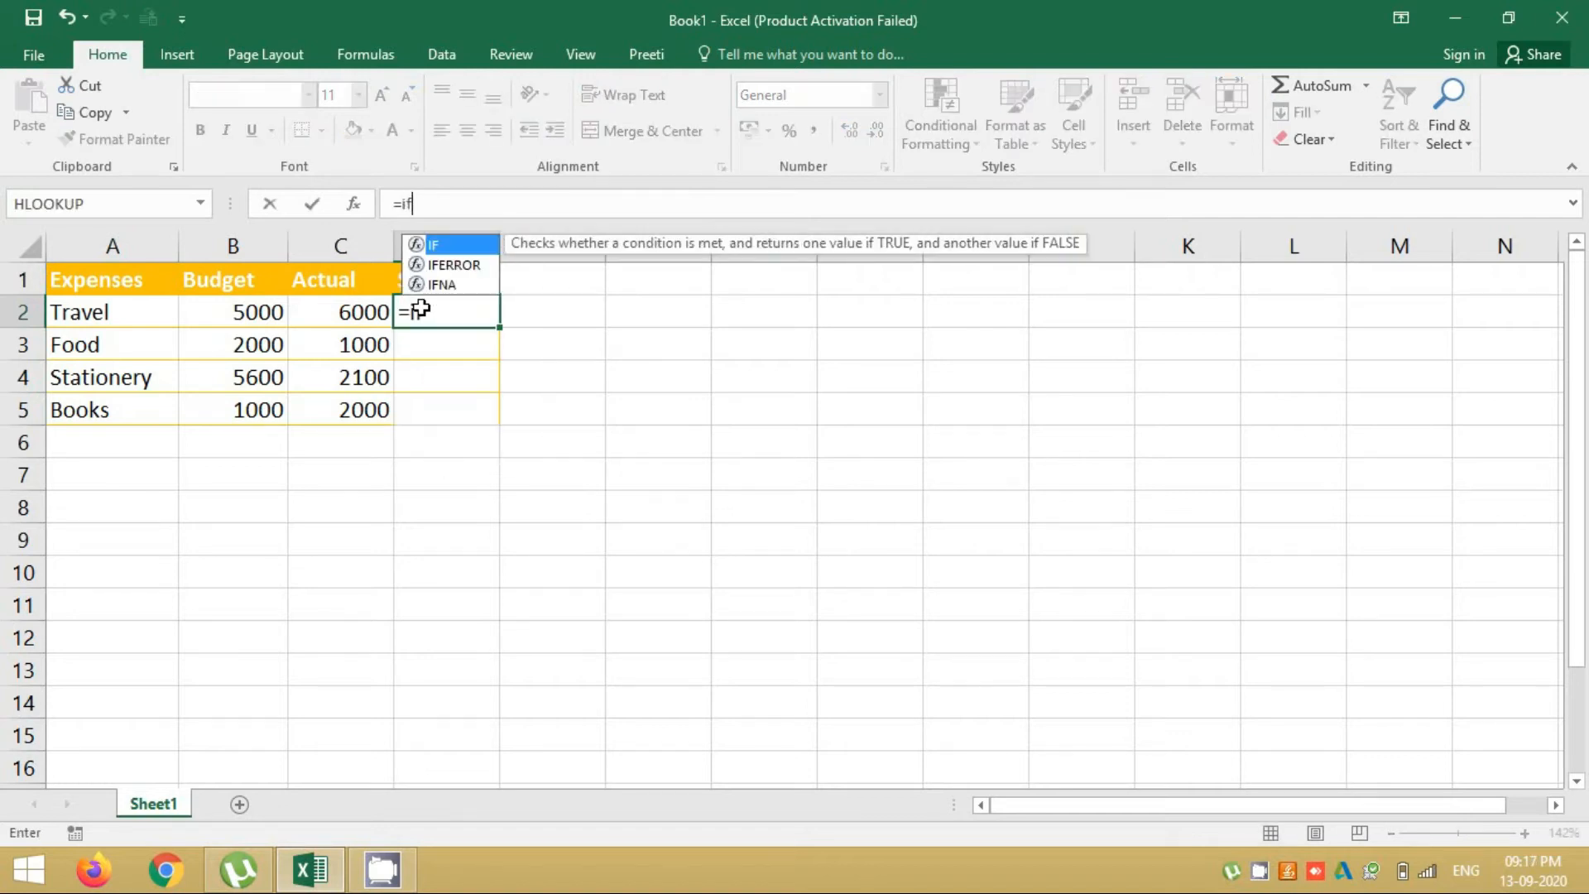
key("Tab")
key("ctrl+a")
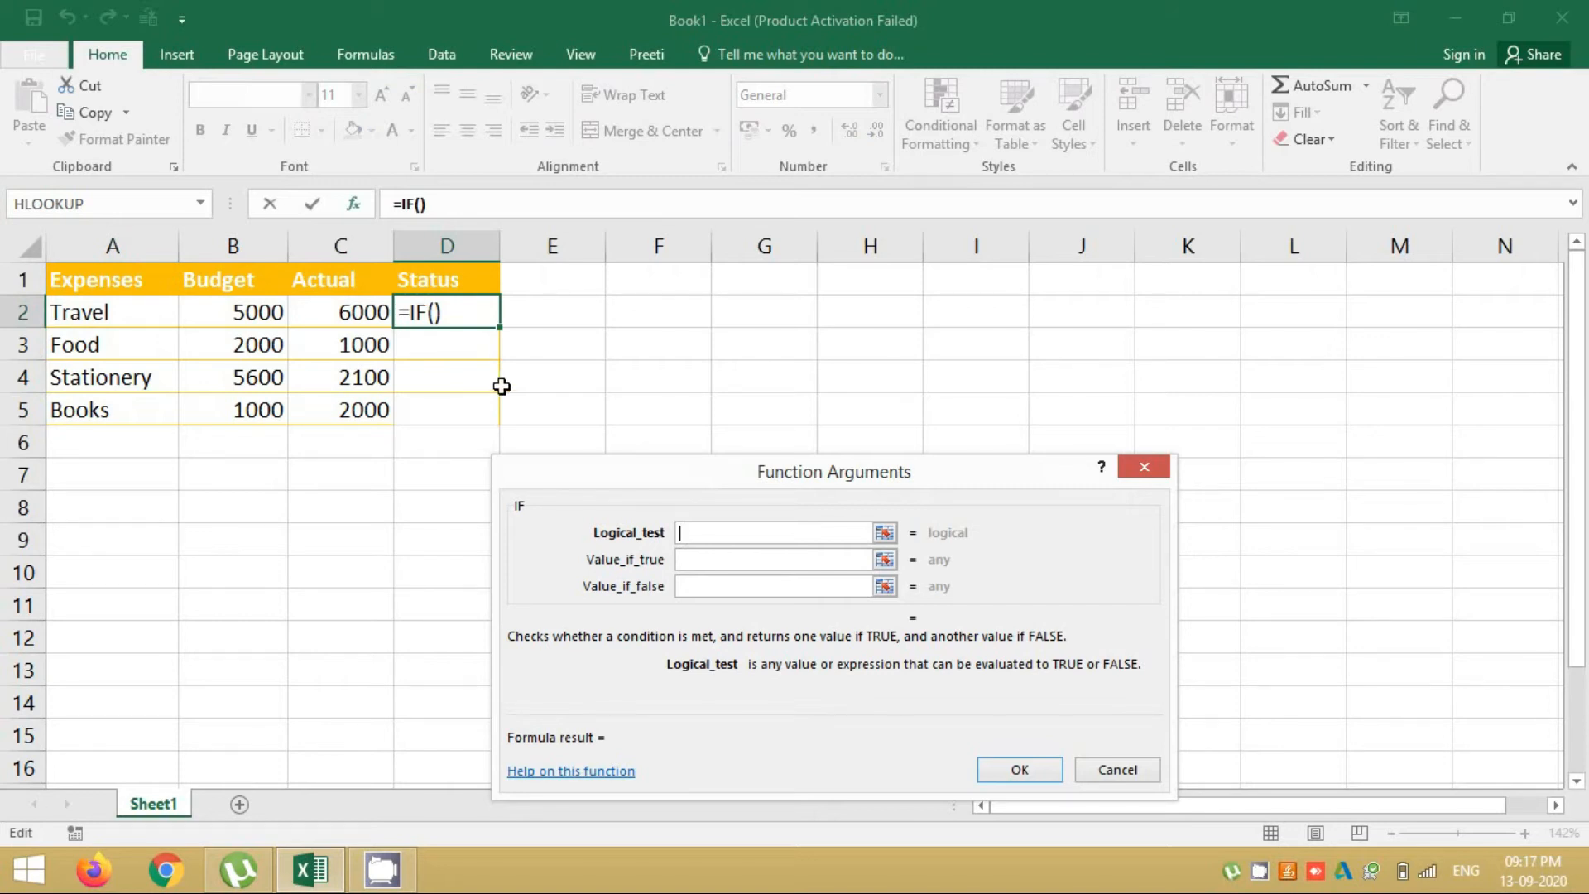
left_click(365, 315)
type(">")
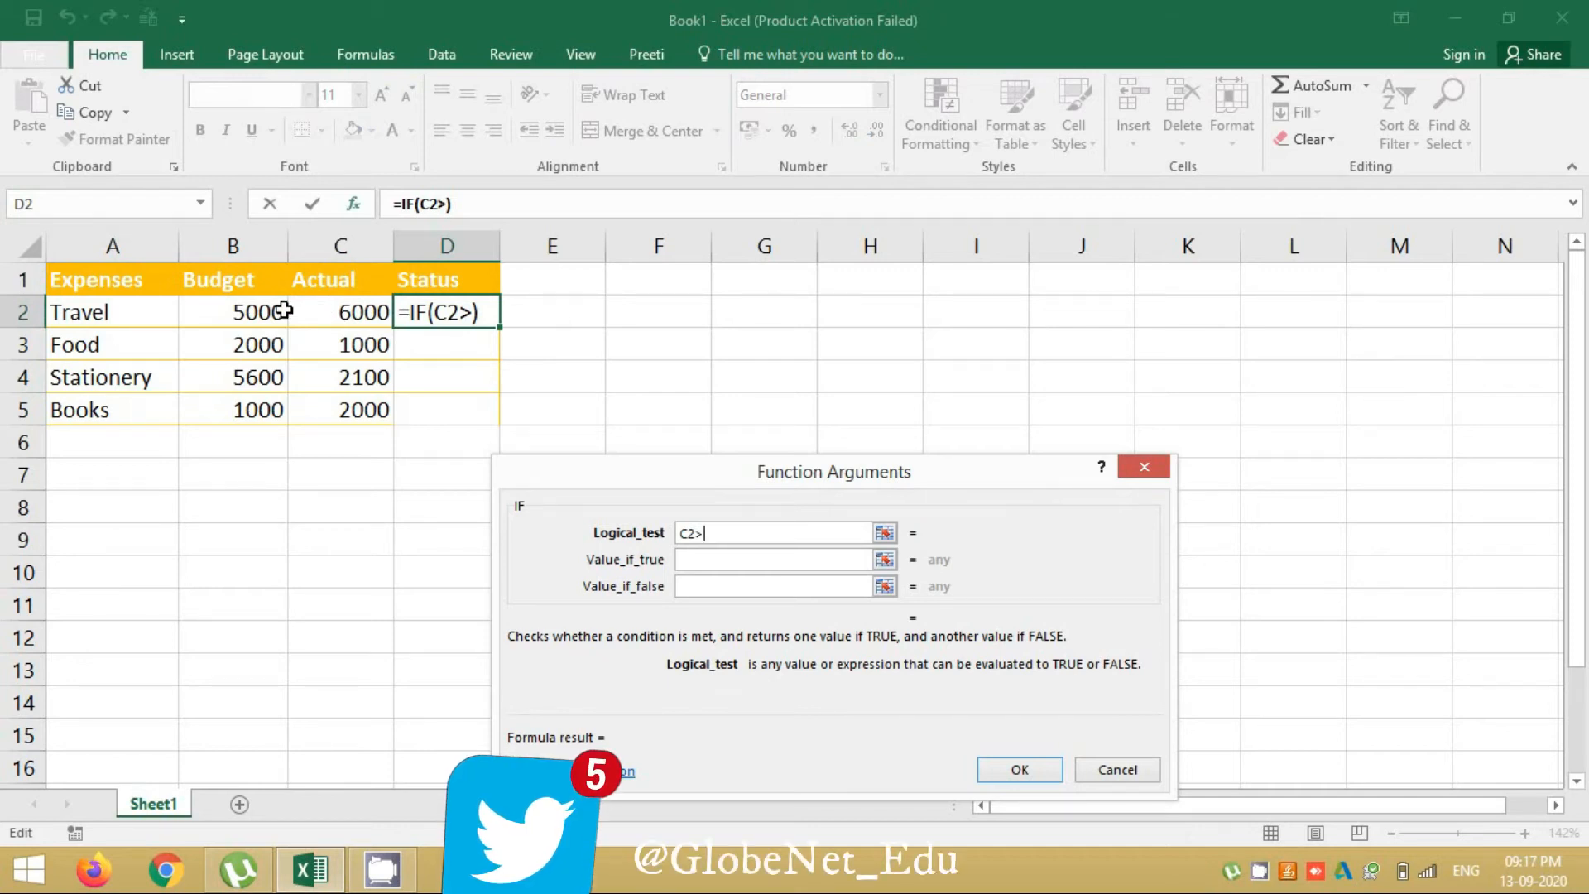
type("=")
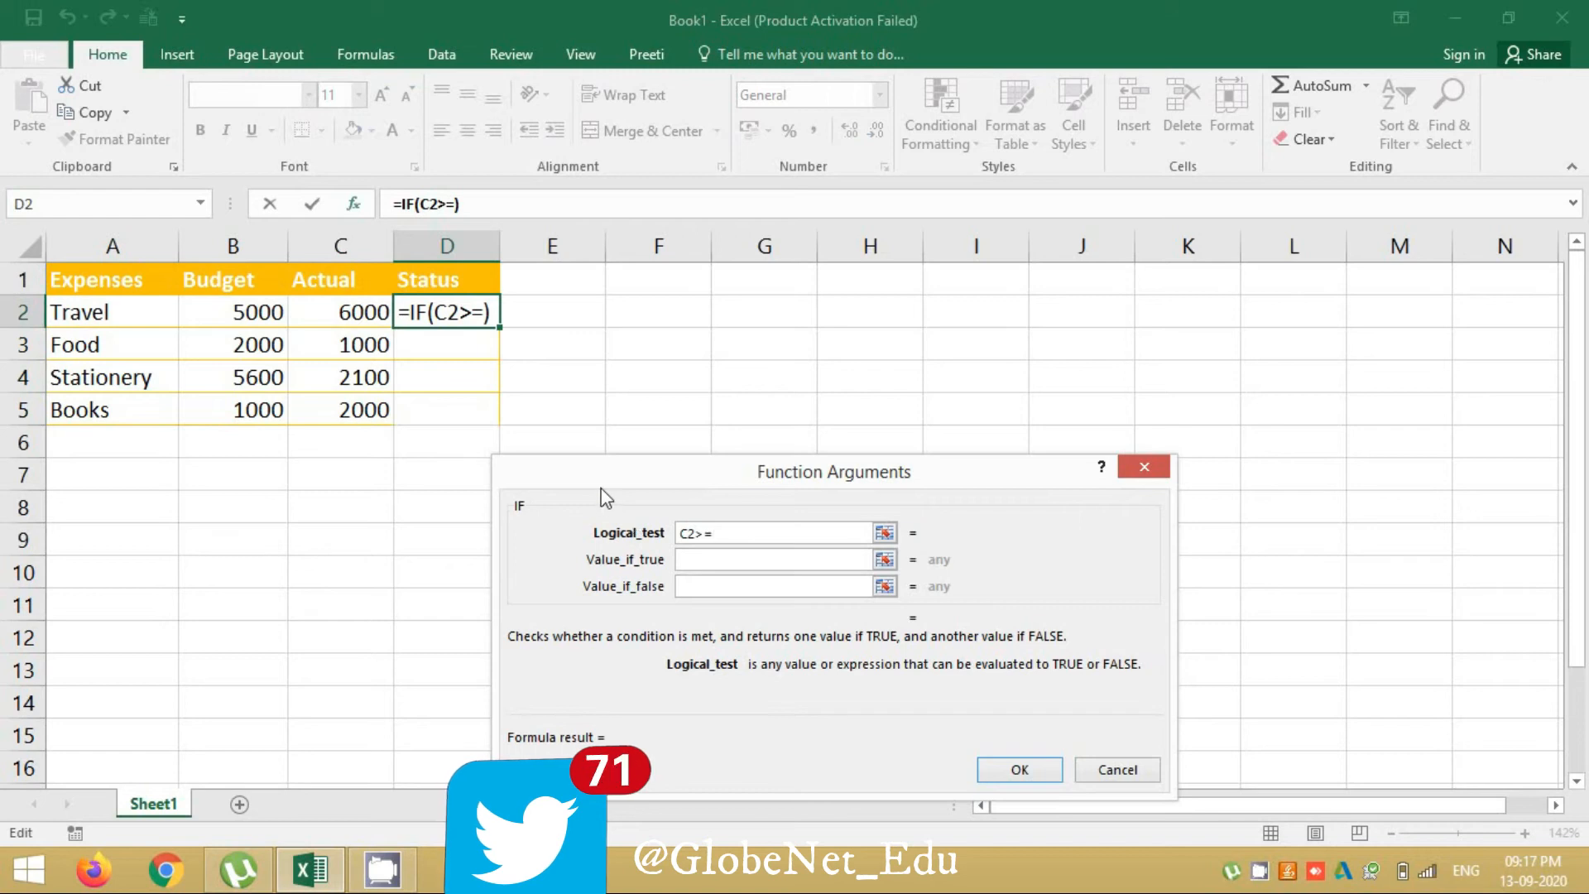
left_click(273, 312)
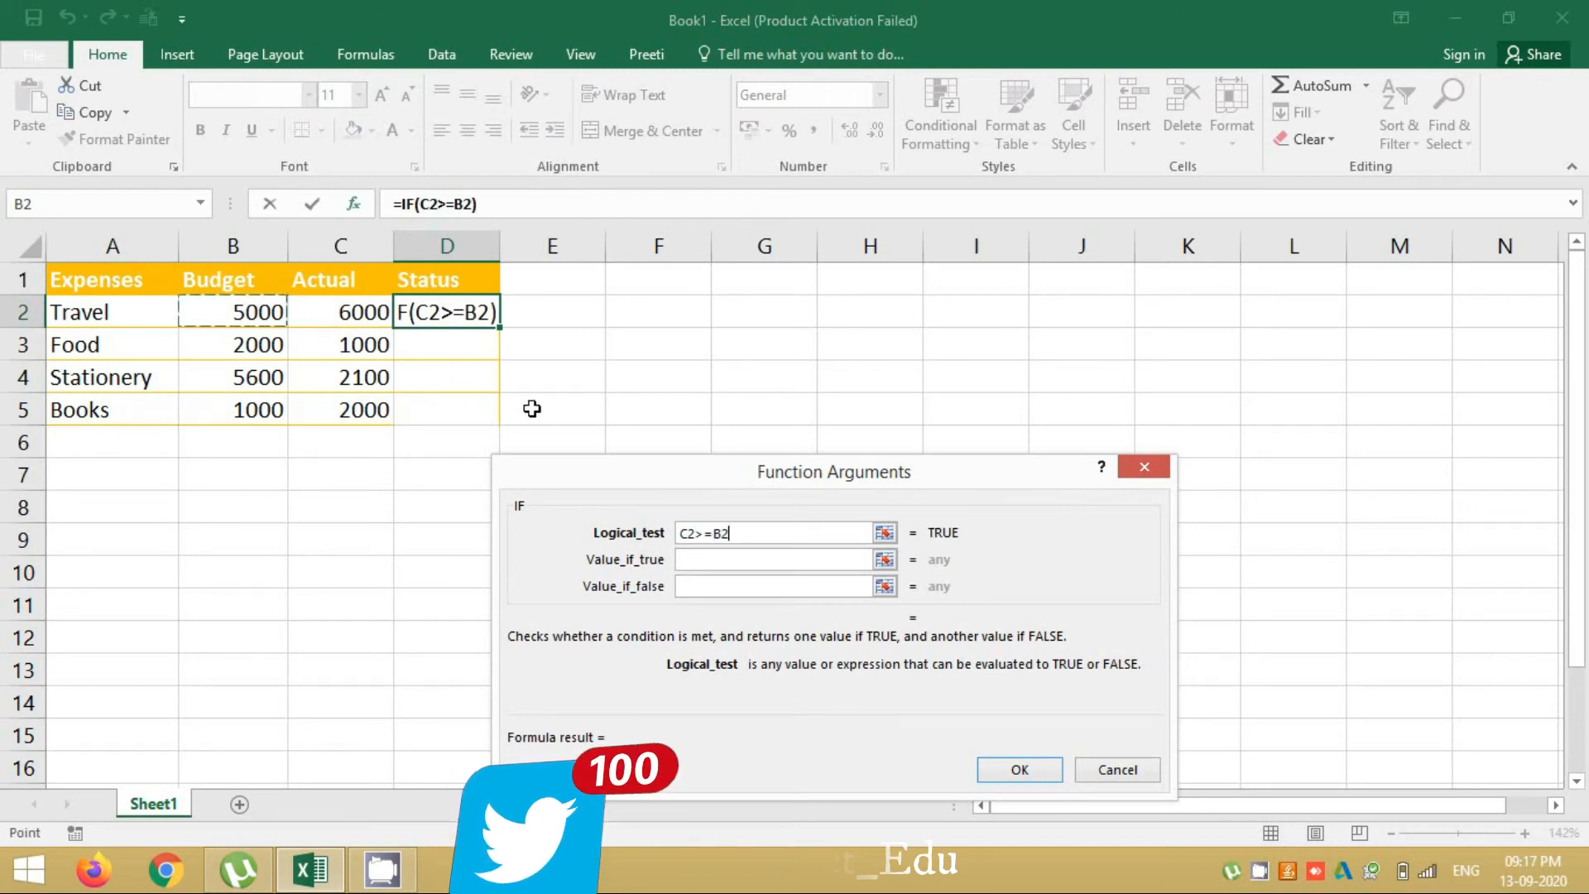
- Set the value returned when the test is true to "Over Budget"
left_click(691, 556)
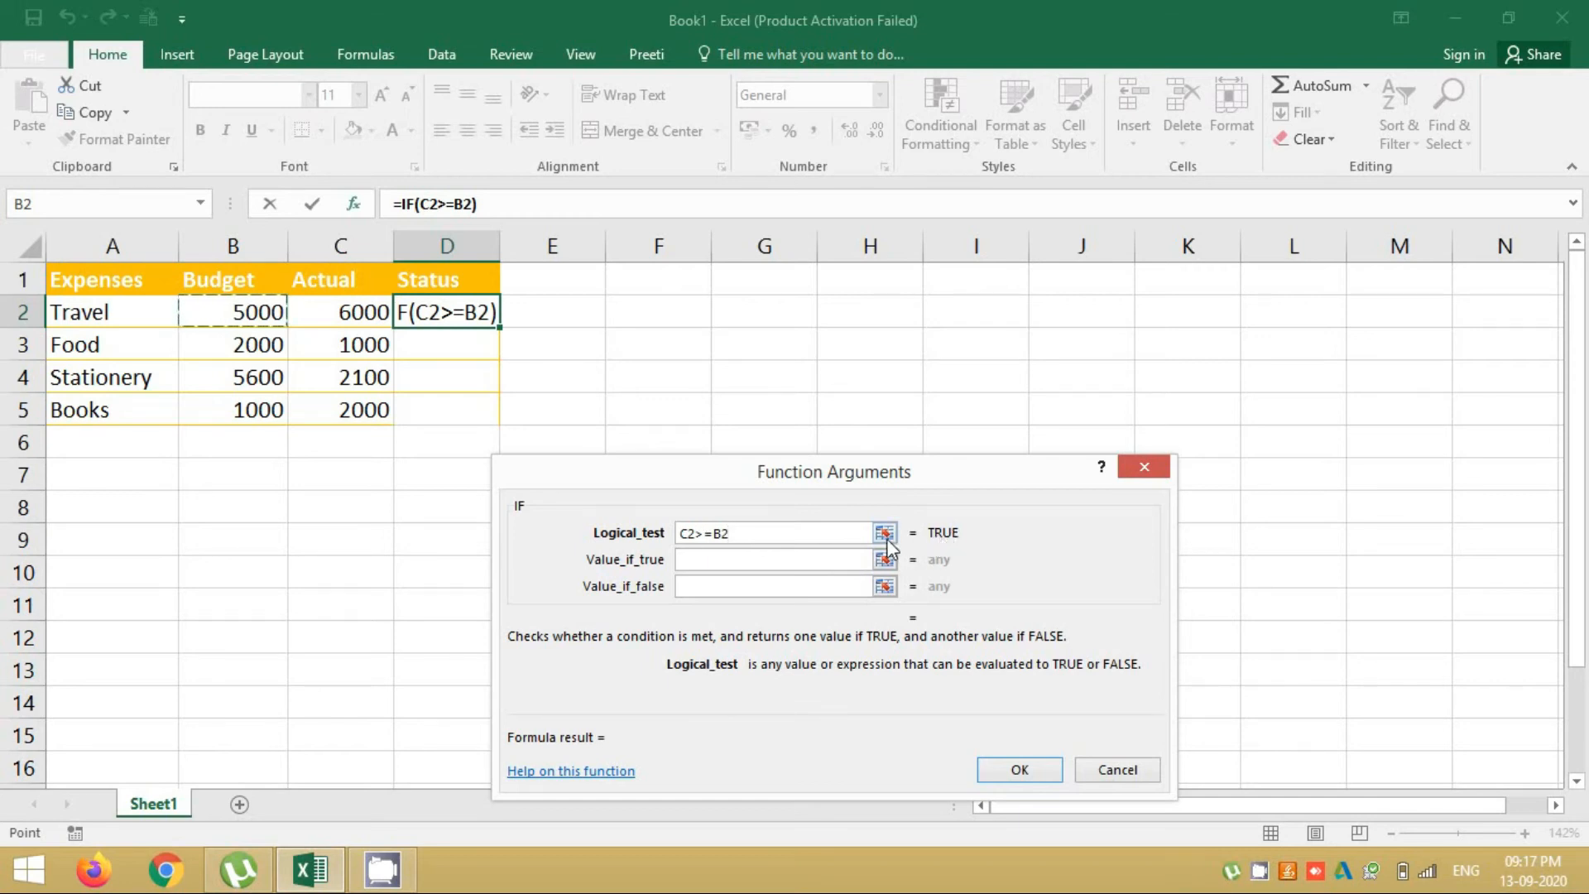
left_click(821, 560)
type("O")
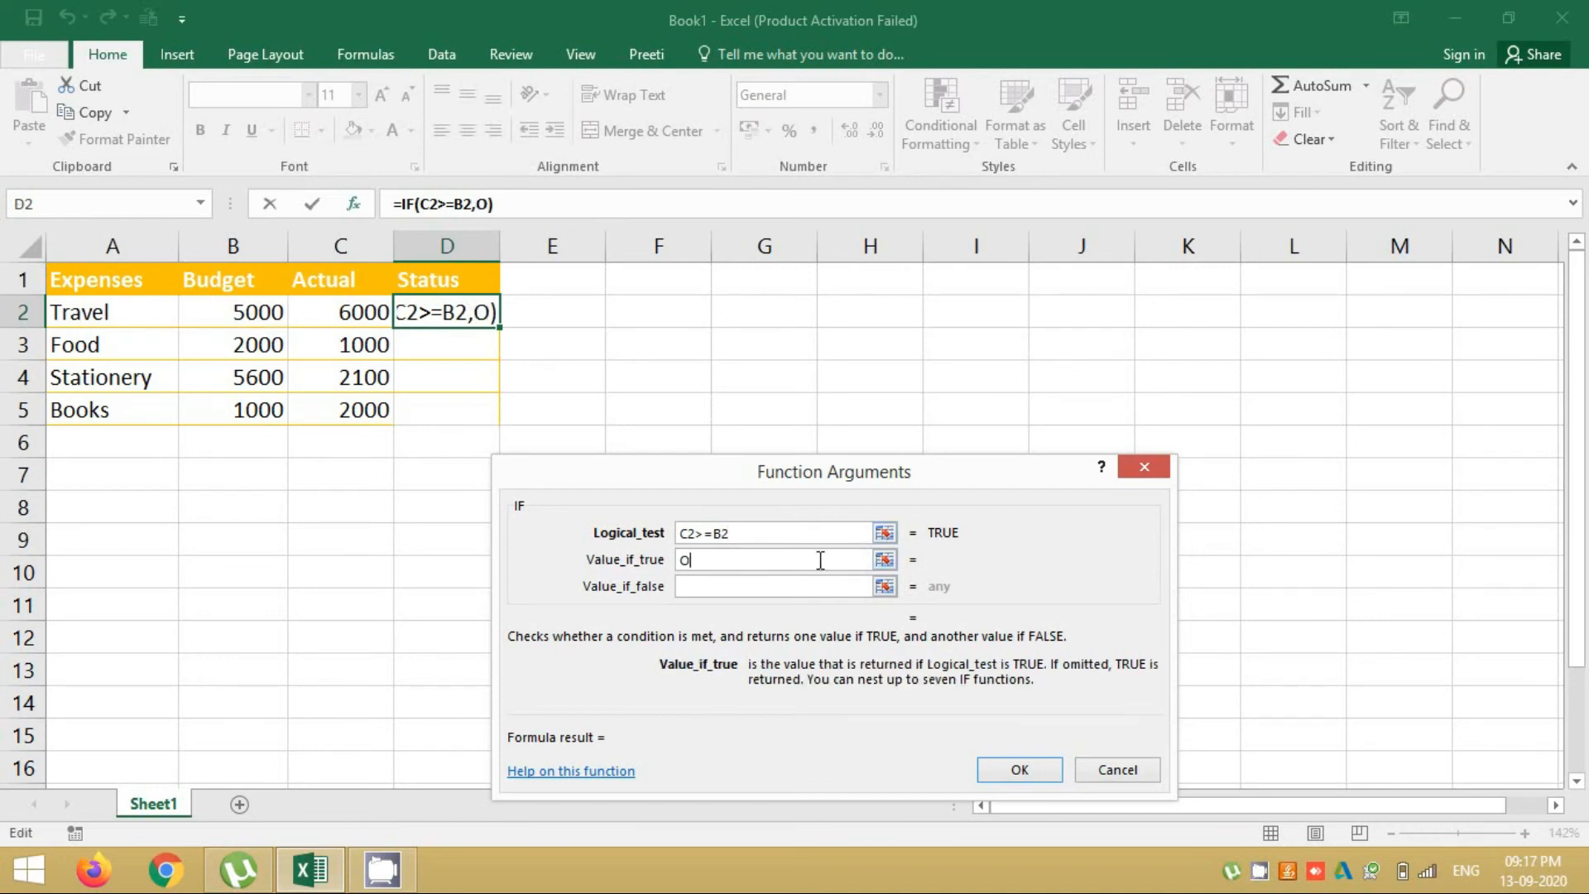
type("ver Bu")
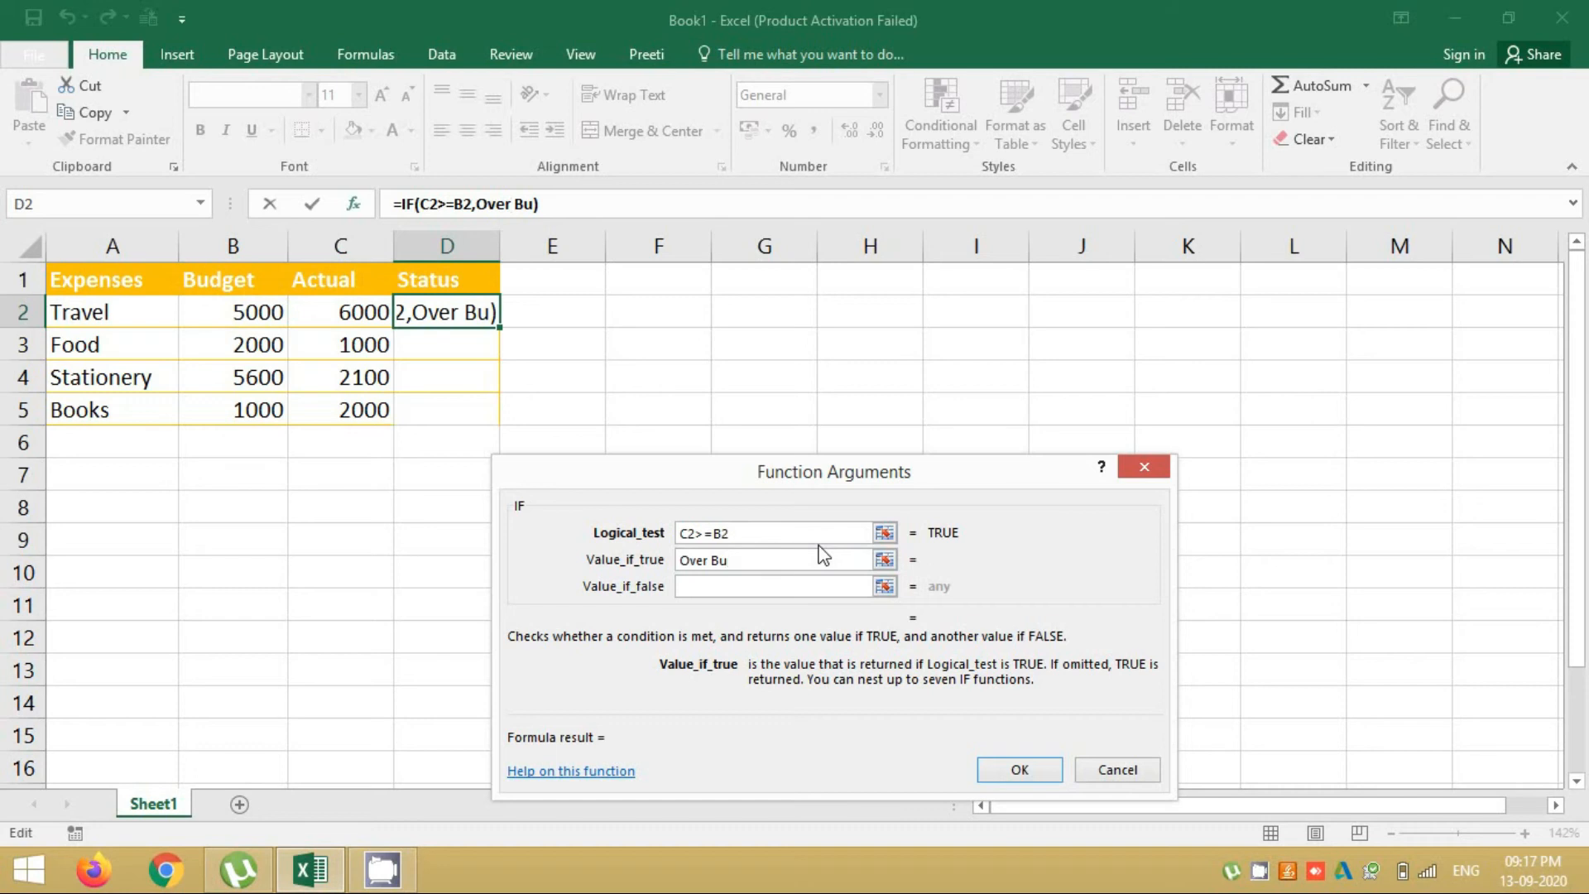
type("g")
key("BackSpace")
type("get")
key("BackSpace")
key("BackSpace")
key("BackSpace")
type("dget")
key("Tab")
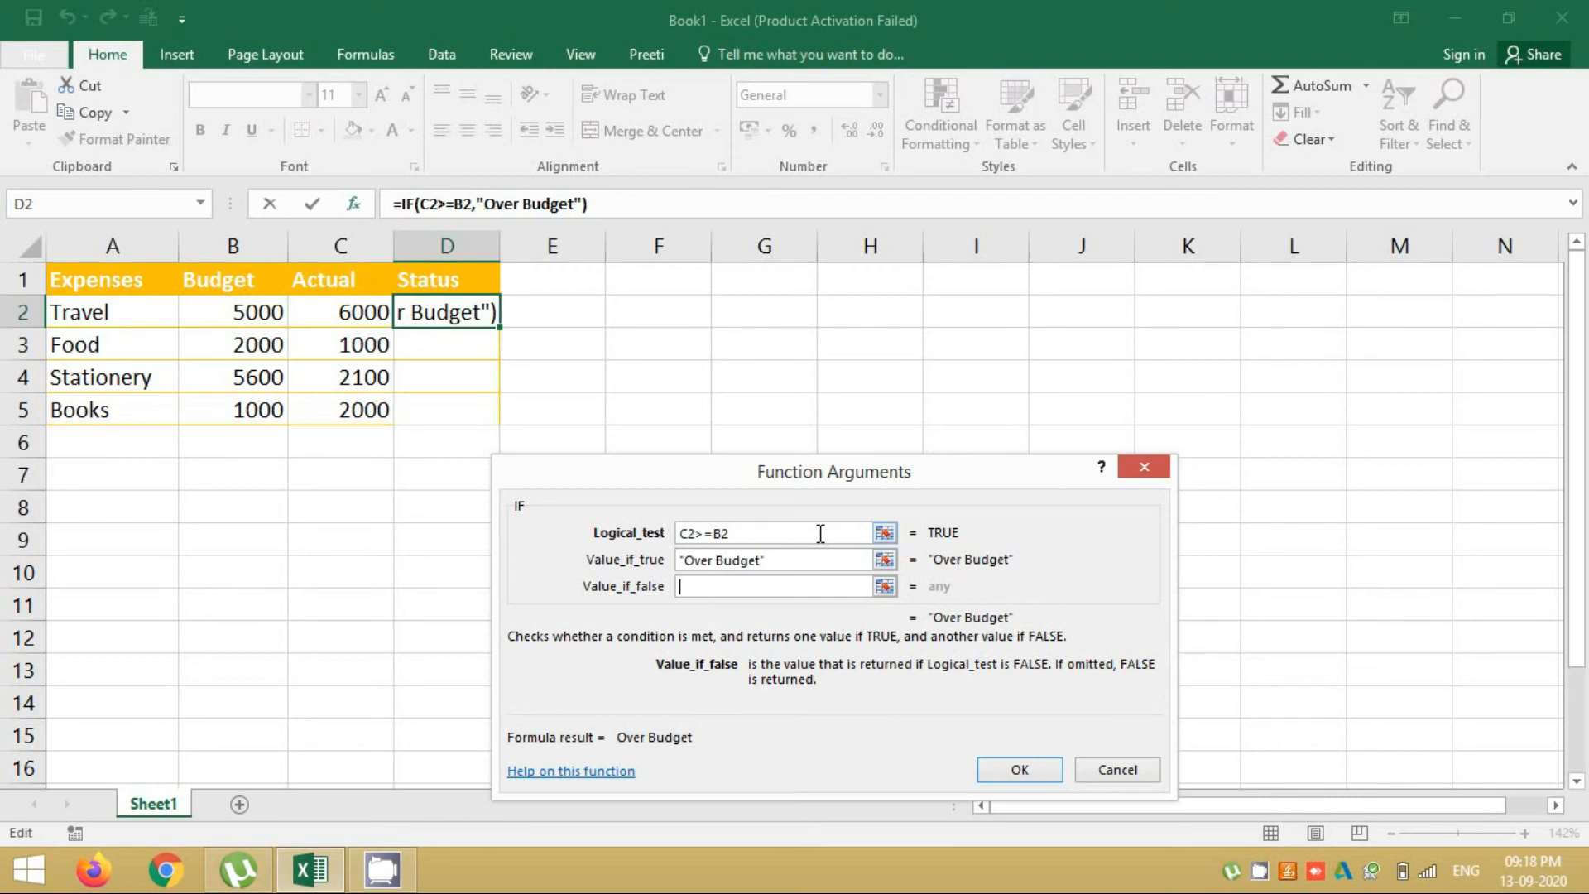
- Set the value returned when the test is false to "Under Budget" and enter the formula in D2
type("\"Under Budget")
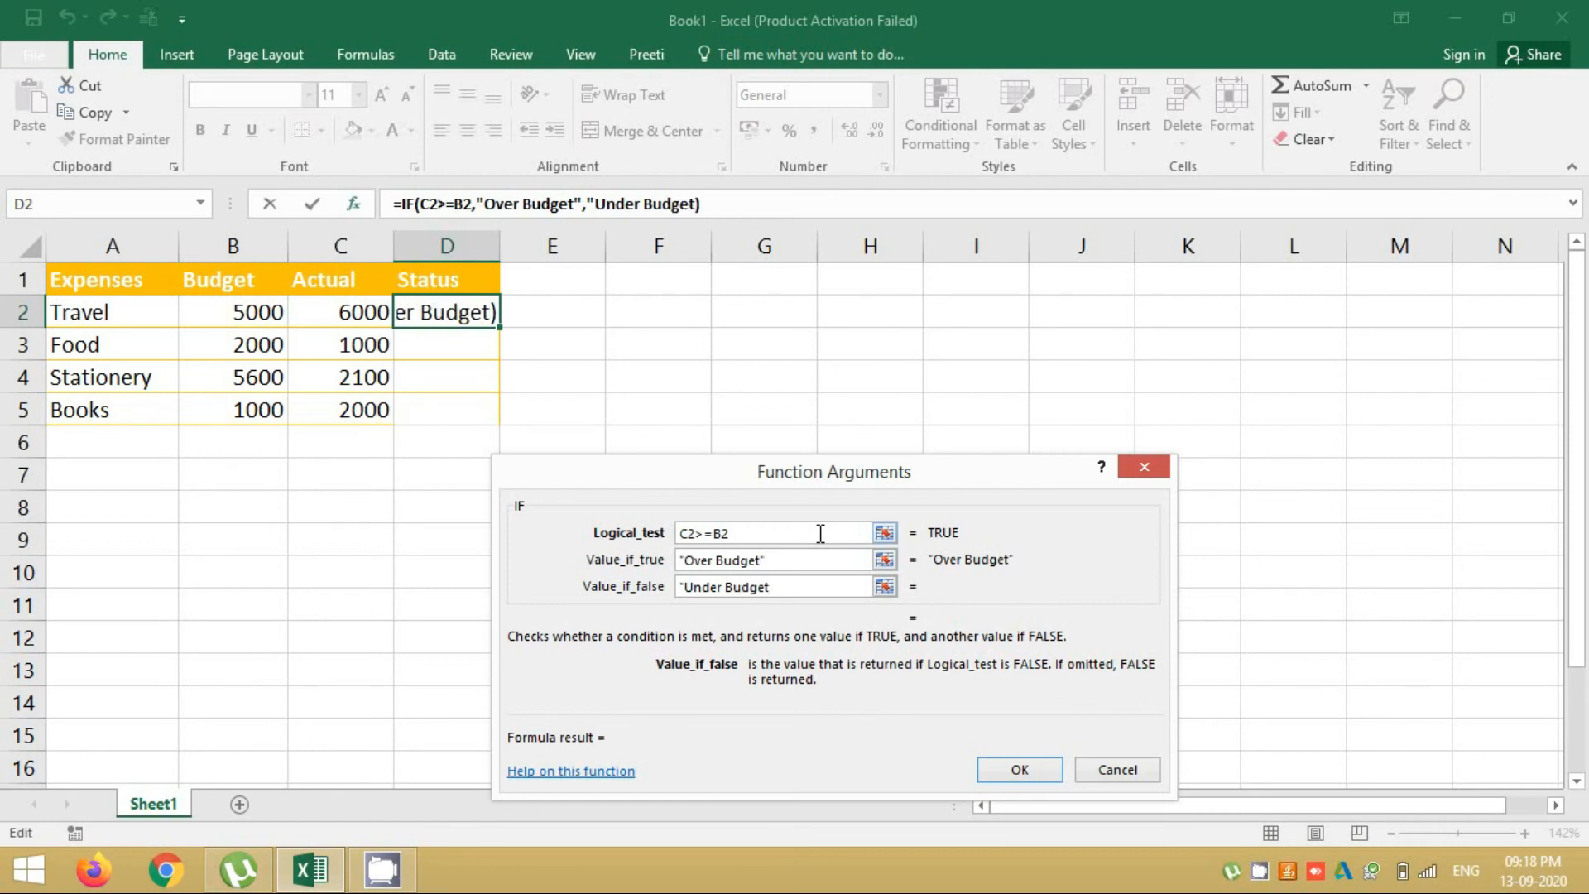
type("\"")
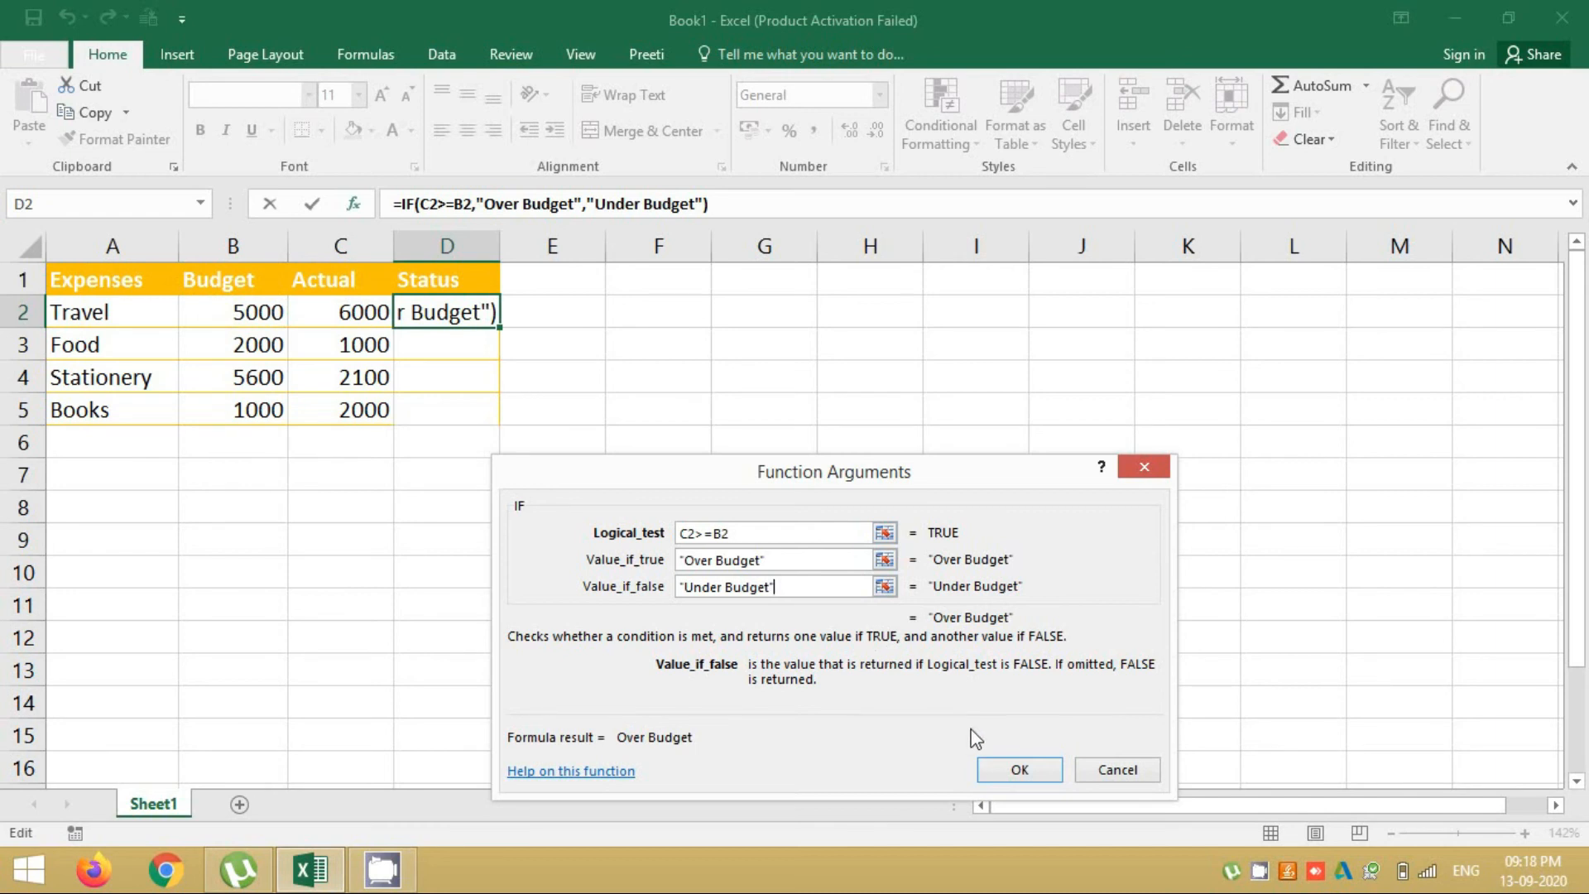
left_click(997, 768)
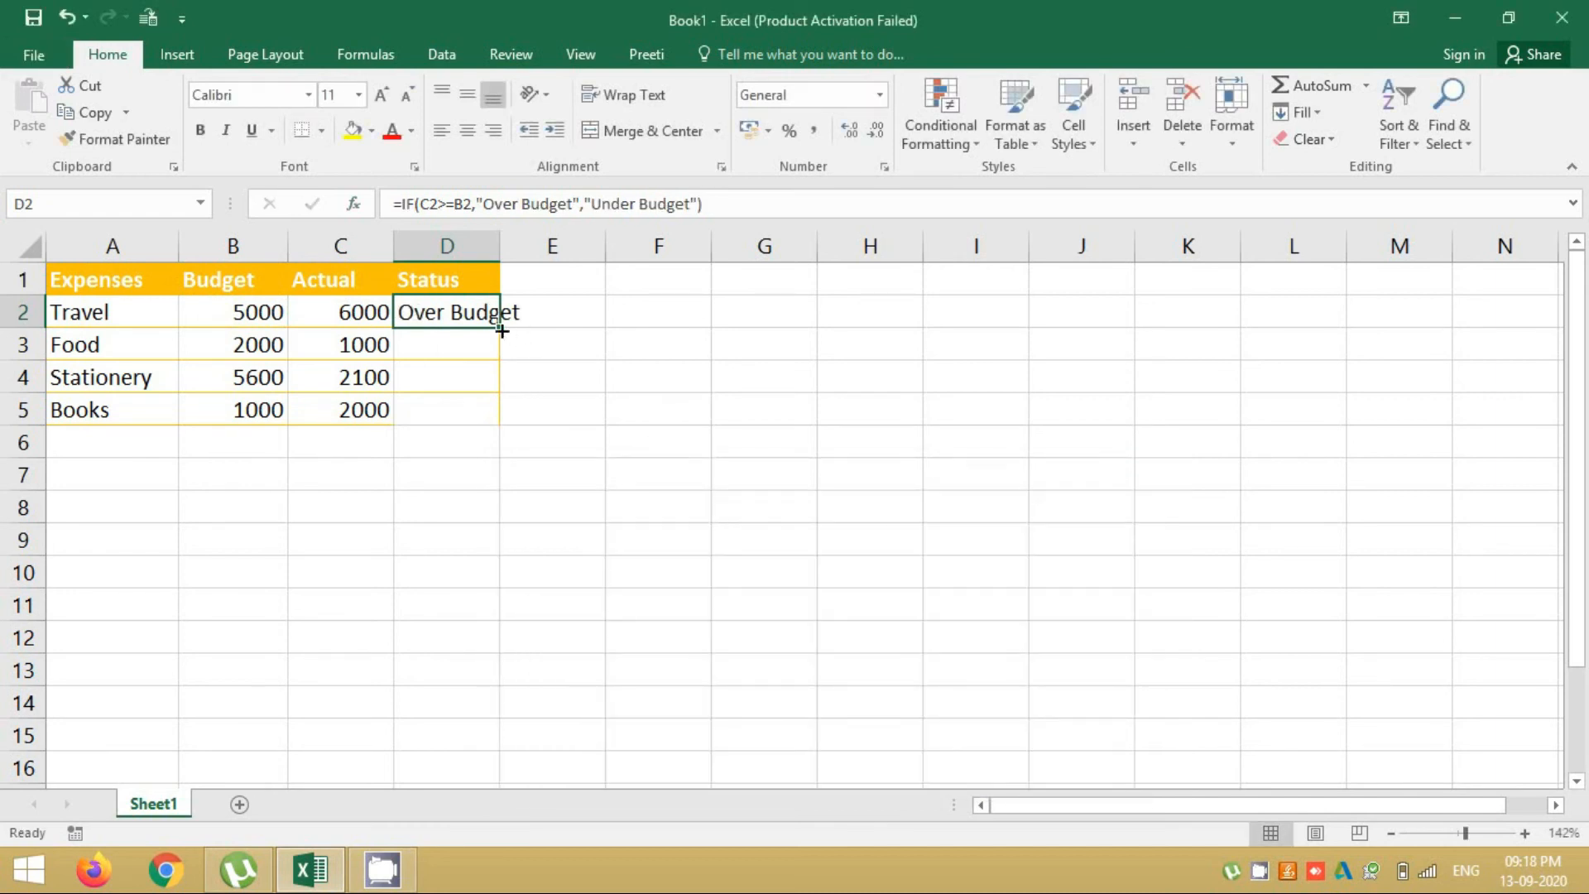
- Fill the D2 formula down through D5 and auto-fit the width of column D to its contents
left_click_drag(502, 331, 505, 426)
left_click(461, 312)
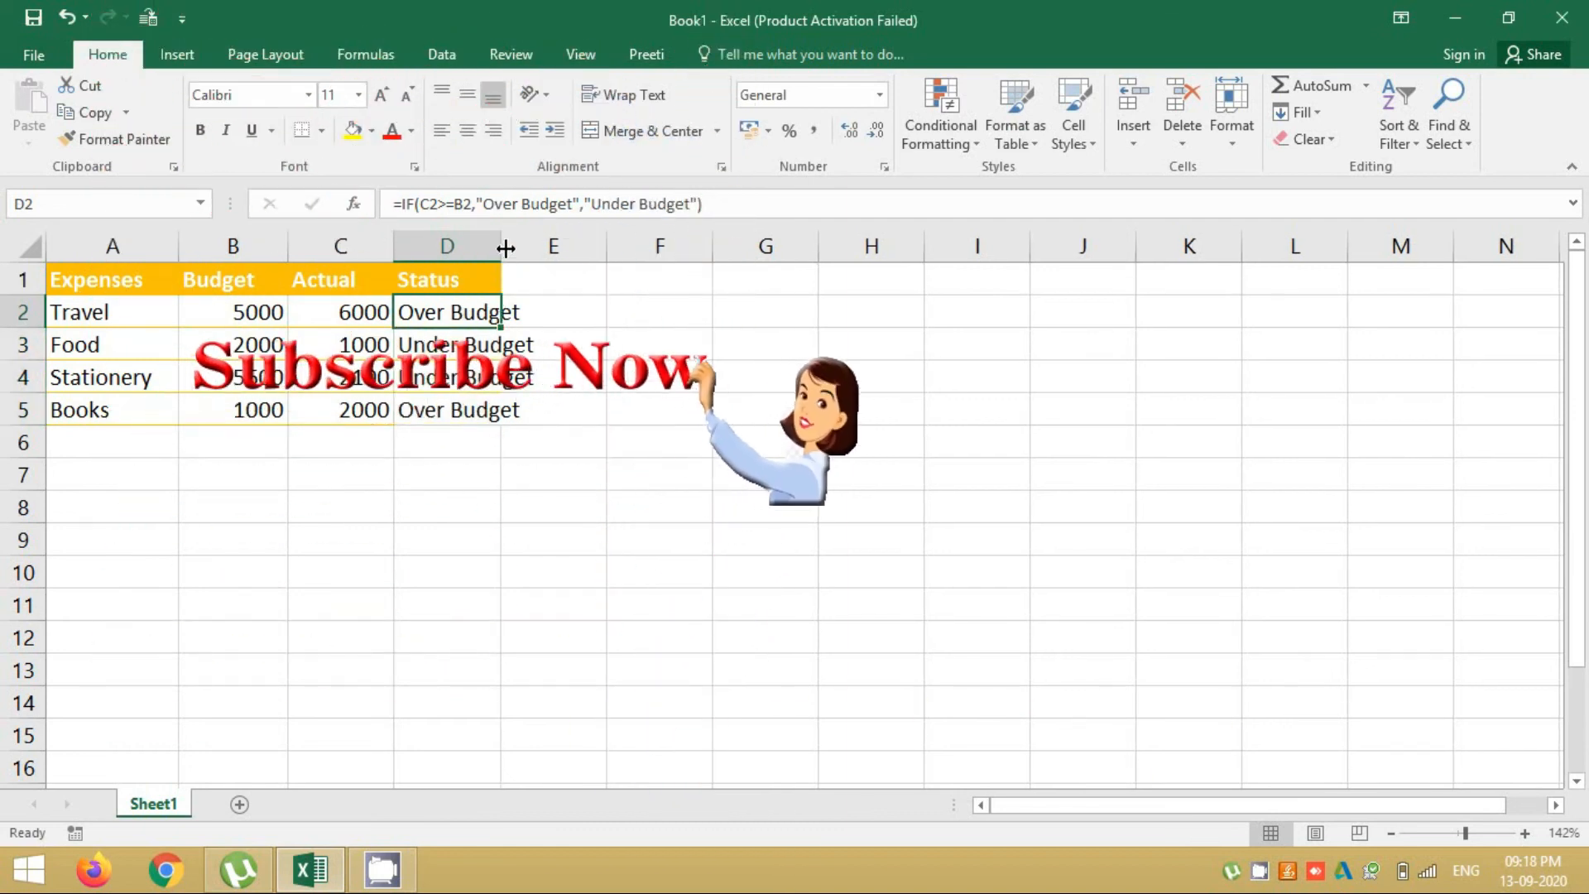
double_click(506, 248)
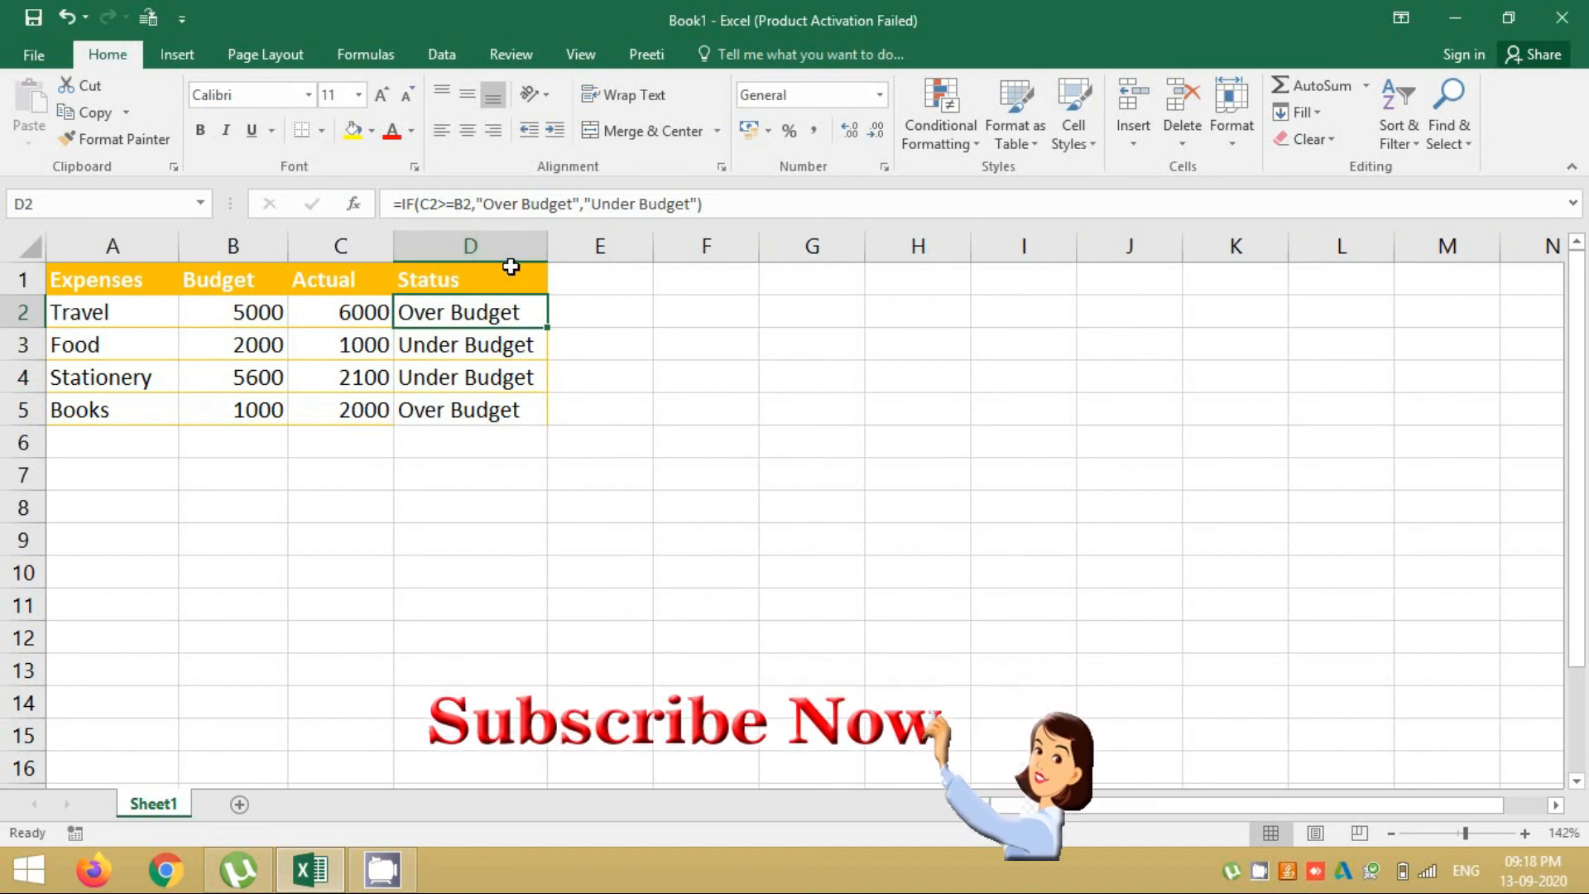
left_click(511, 268)
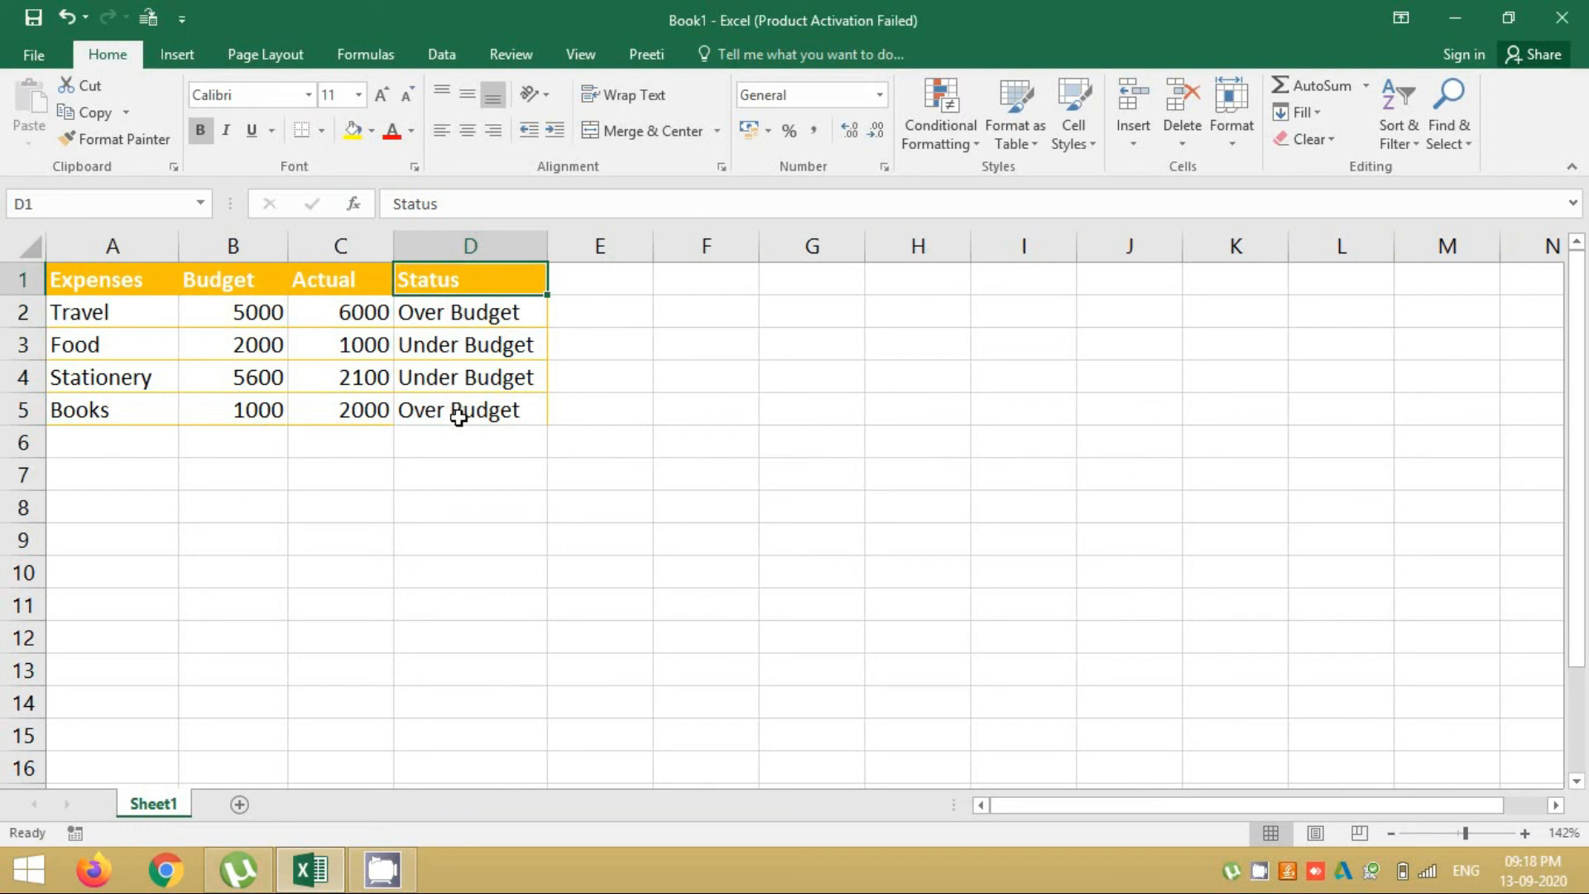
left_click(456, 319)
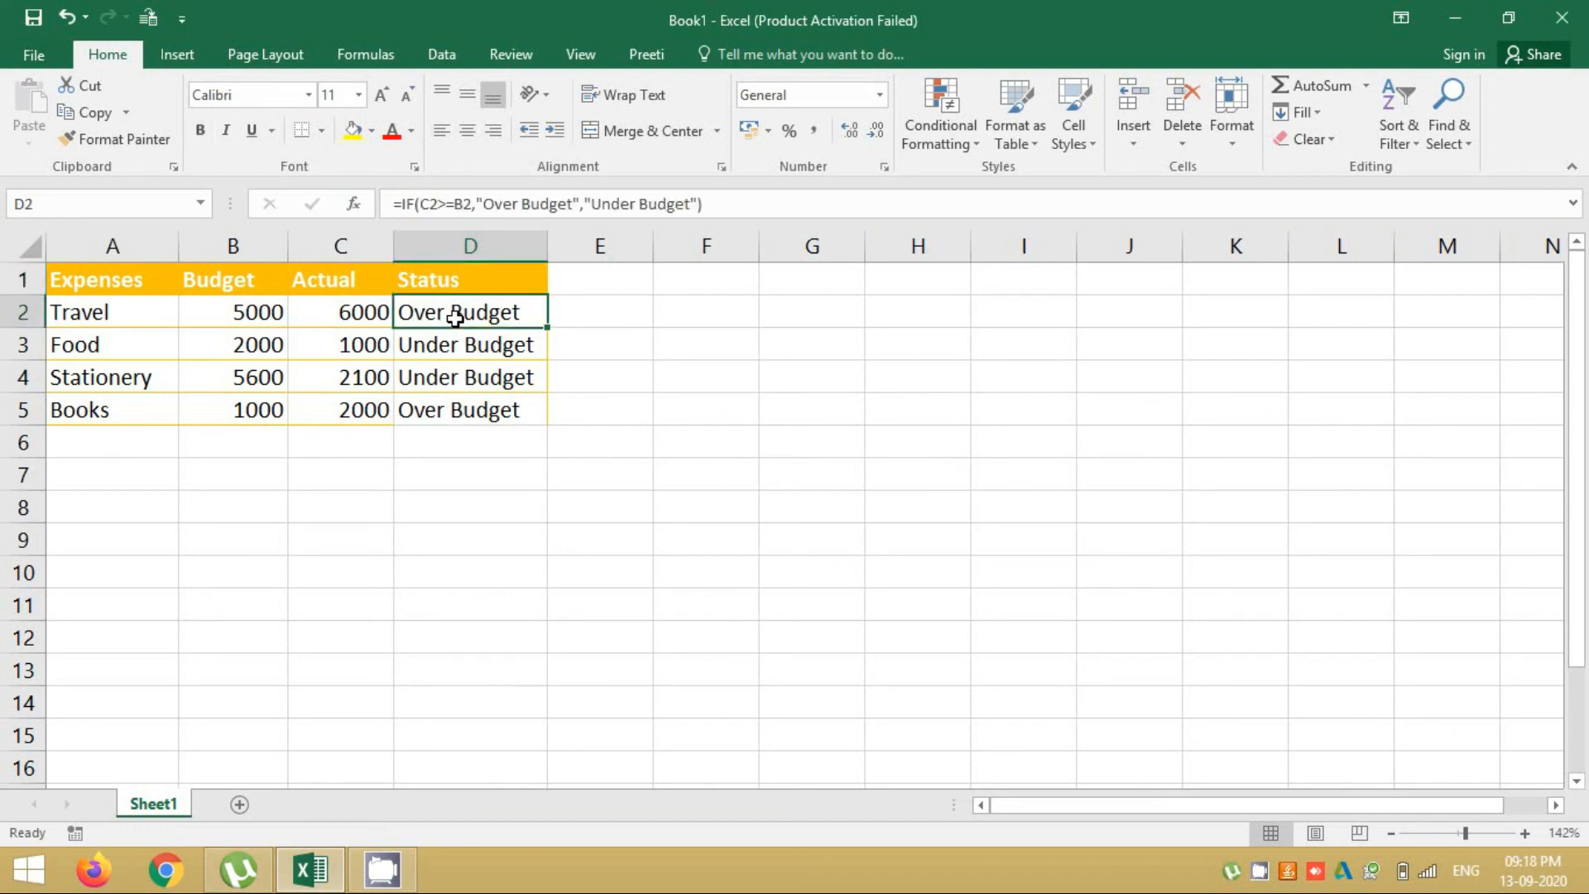